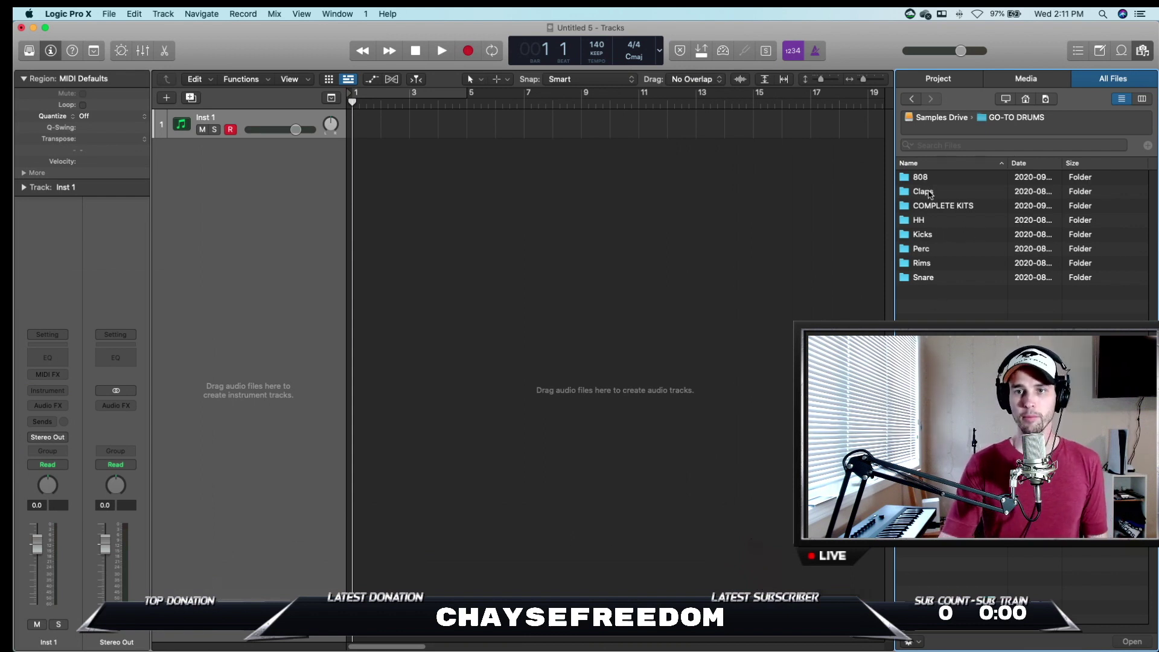
Audition samples in the Claps folder and load JOHNNYJ_clap_02.wav onto a new Quick Sampler track.
double_click(922, 192)
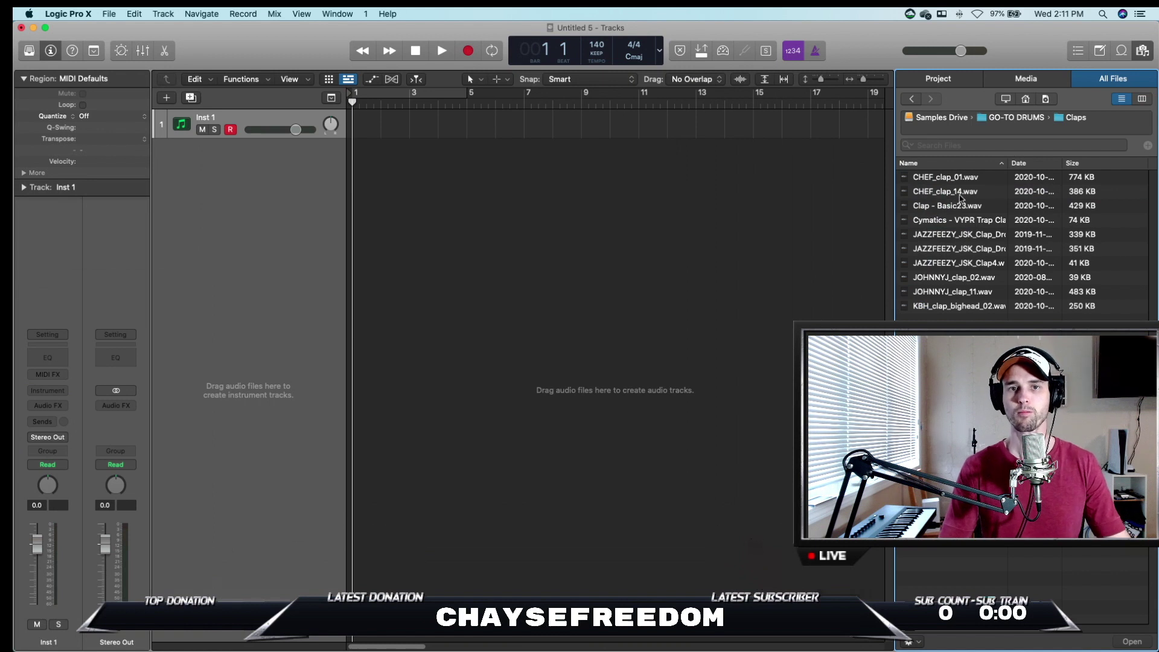
click(959, 180)
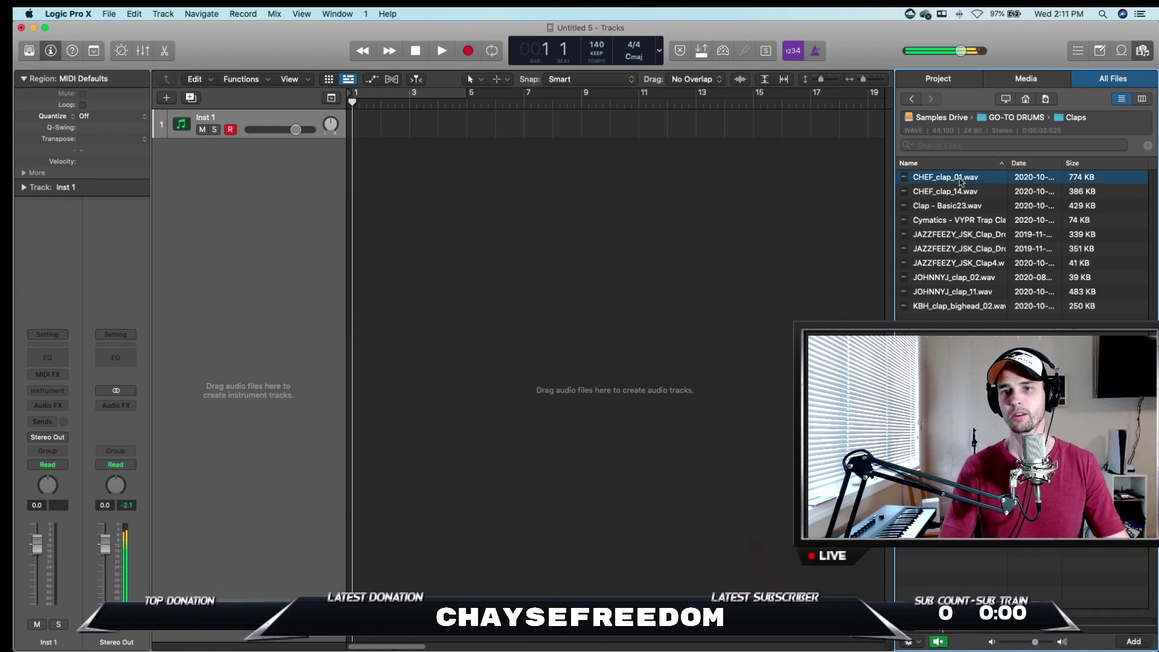
click(954, 194)
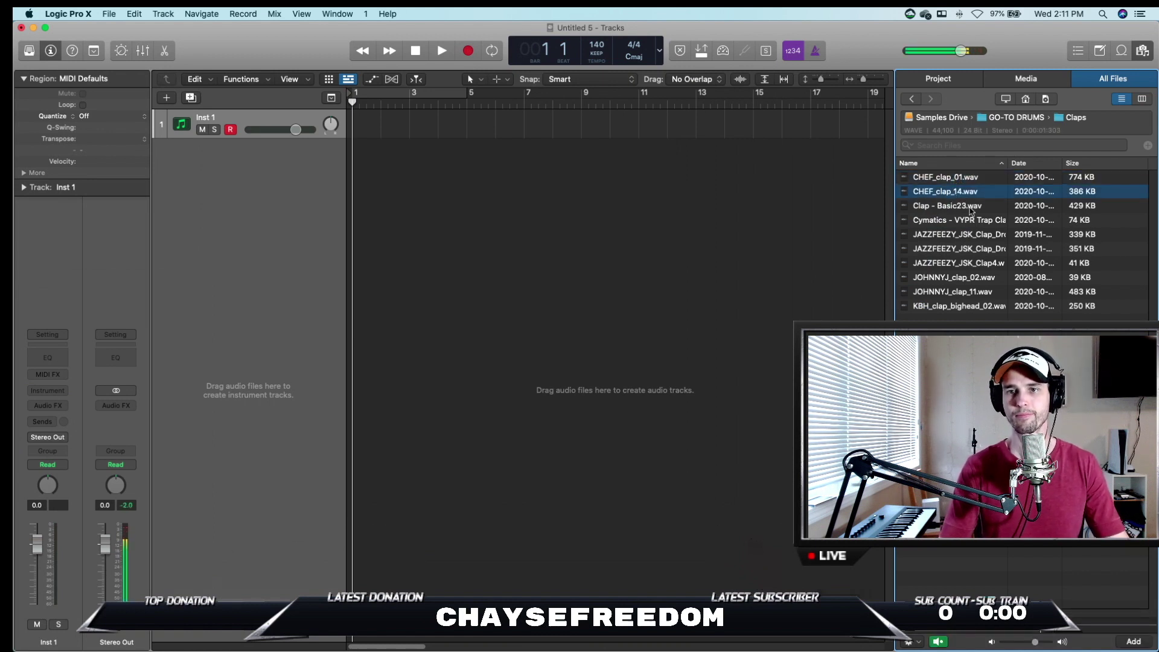
click(958, 206)
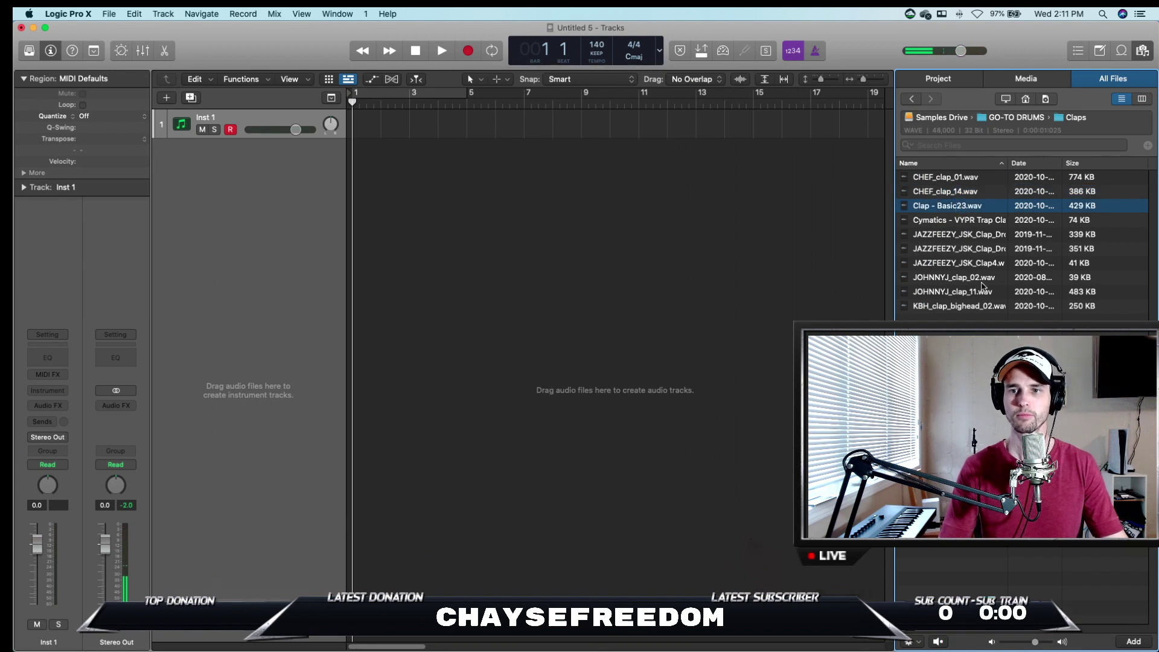
click(975, 281)
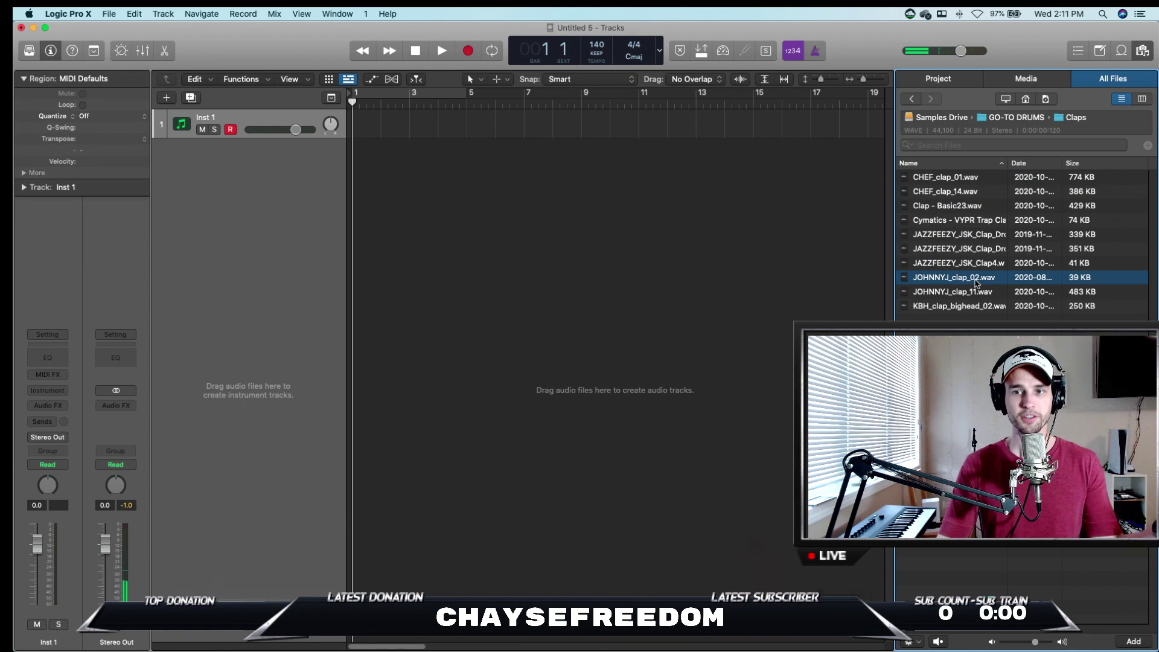
drag(978, 283, 245, 174)
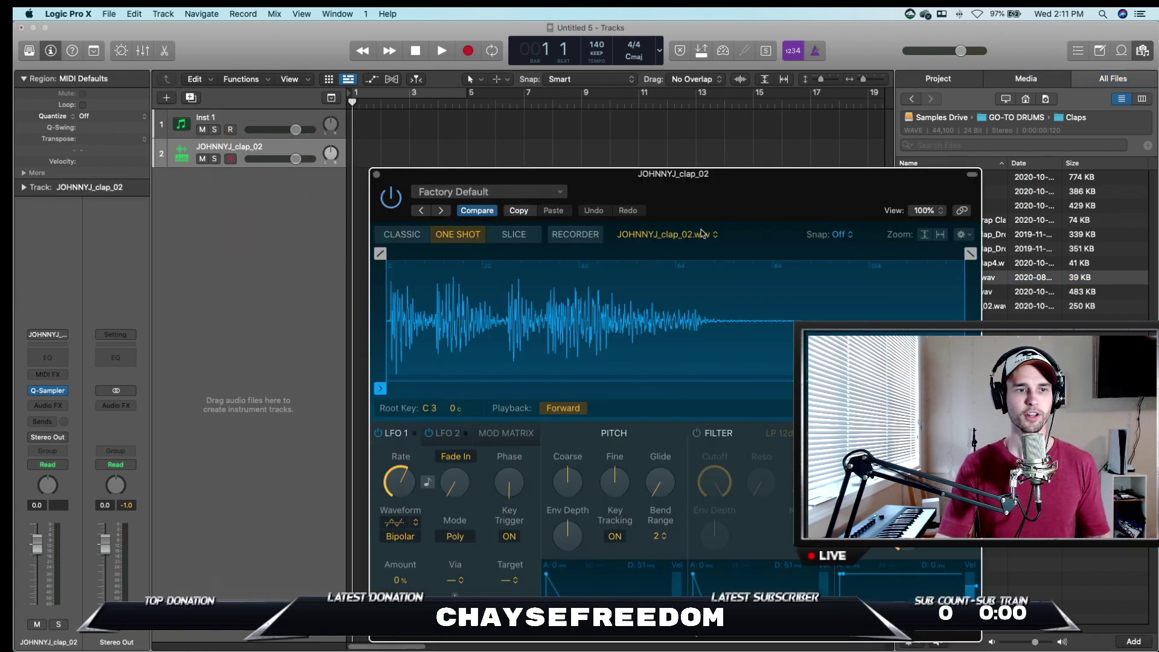
Set the clap's Quick Sampler voice count to Mono and close the plug-in window.
drag(718, 181, 640, 122)
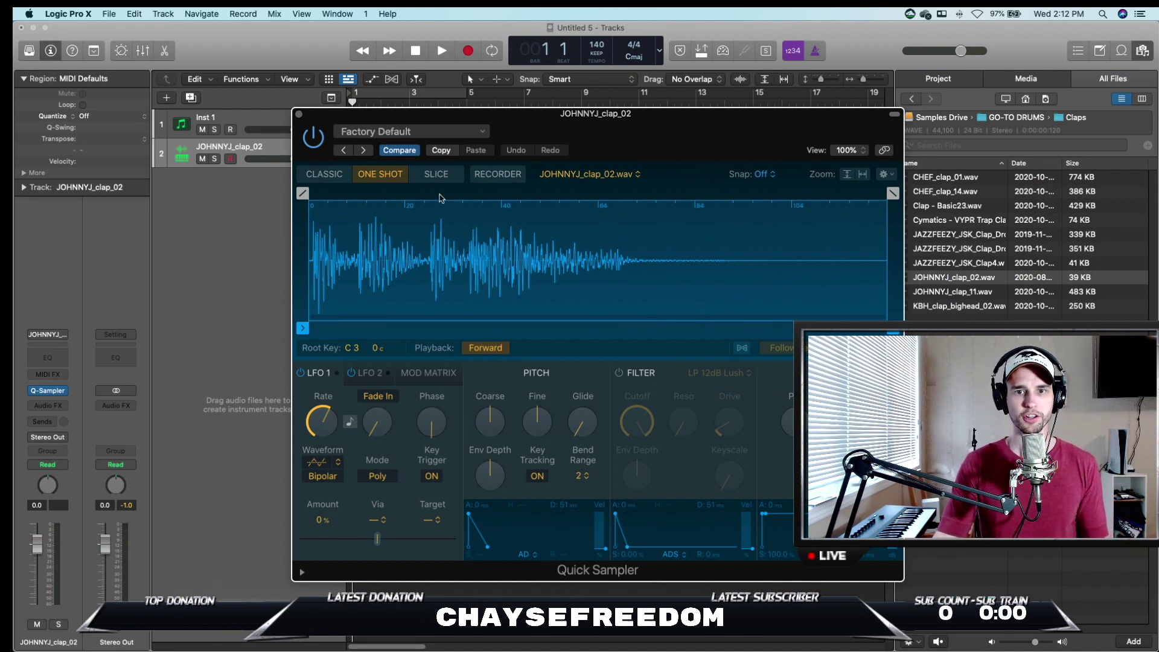
click(869, 308)
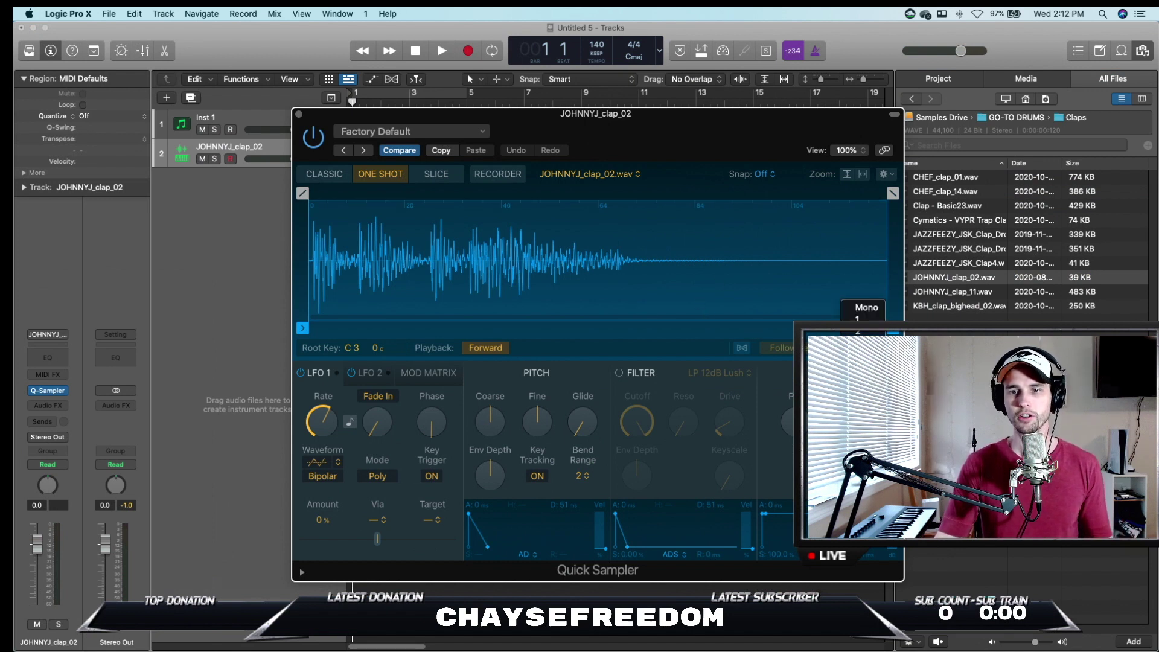
click(868, 308)
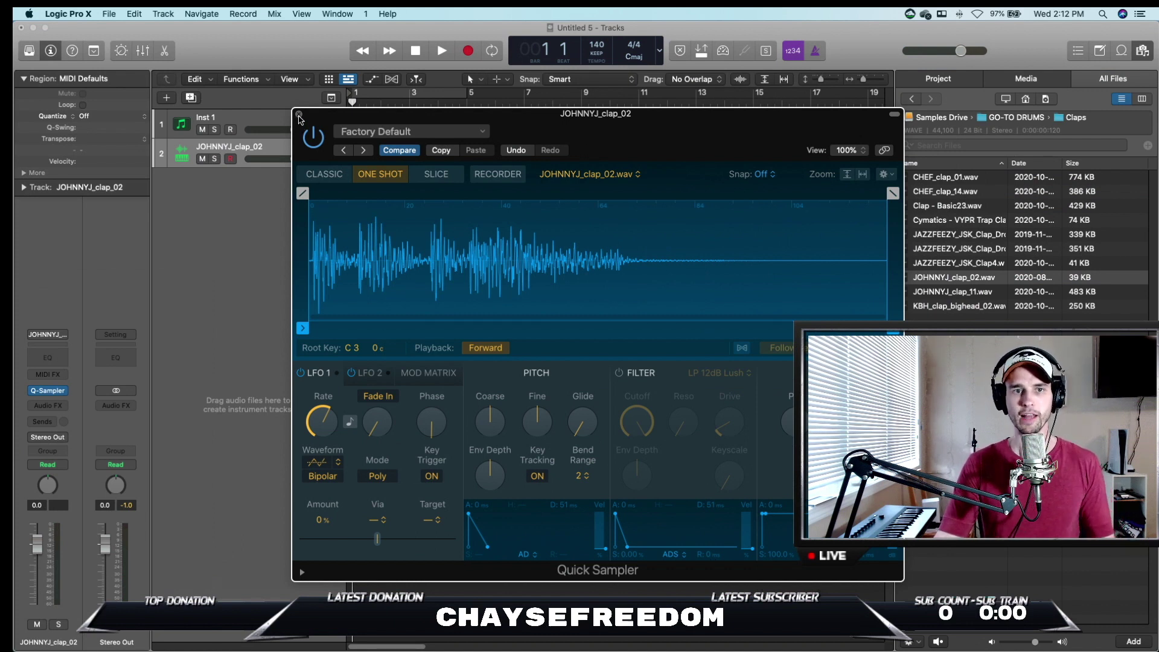
click(299, 115)
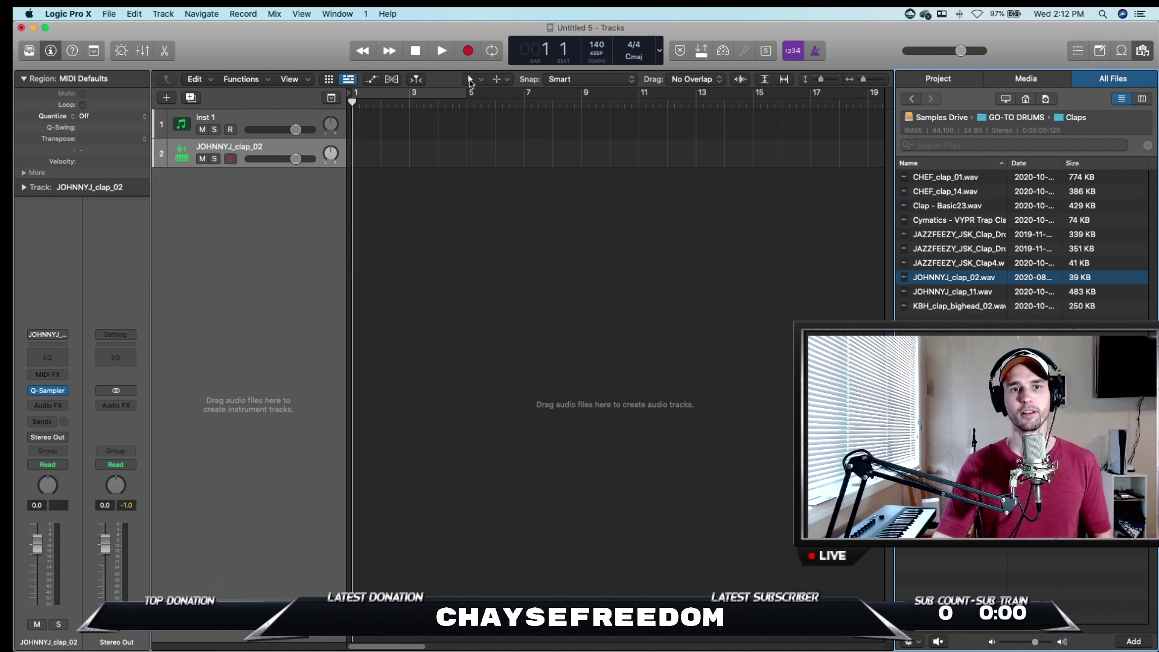
Create a MIDI region at bar 1 on the clap track with the Pencil Tool and extend it to four bars.
click(470, 80)
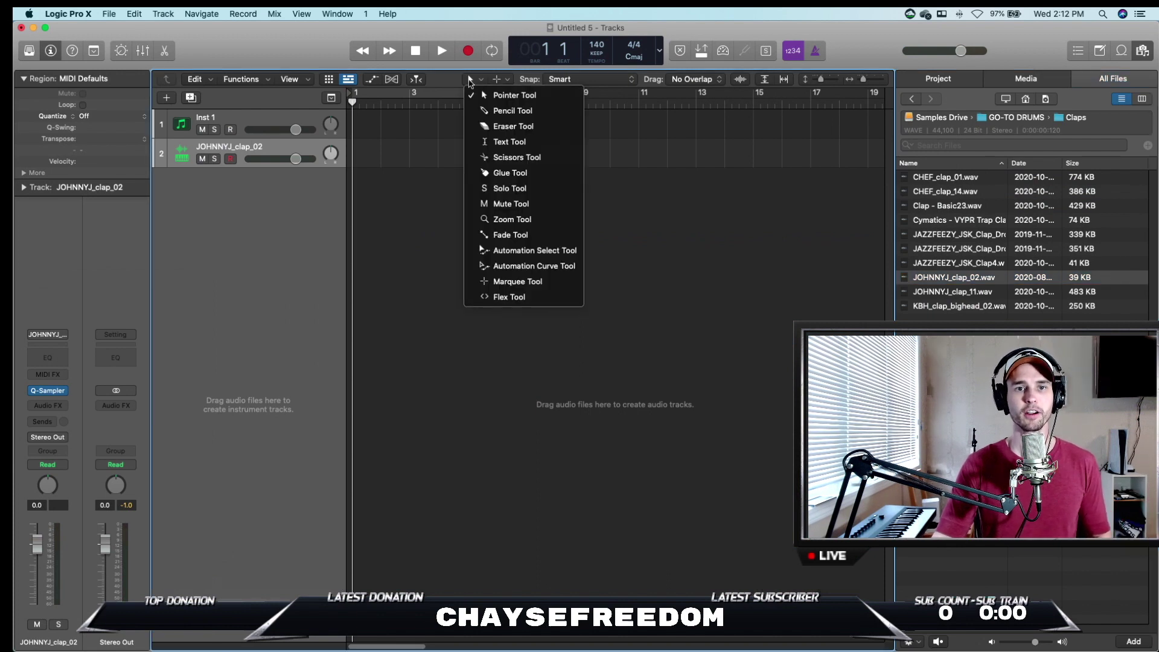
click(527, 115)
click(379, 161)
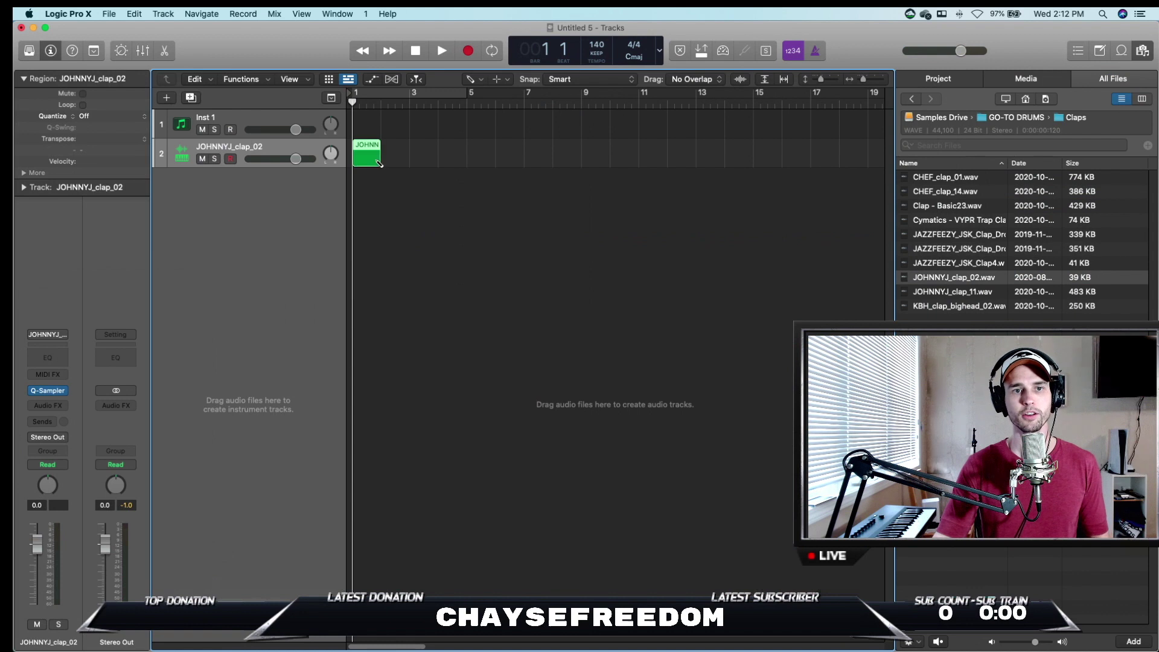
click(480, 86)
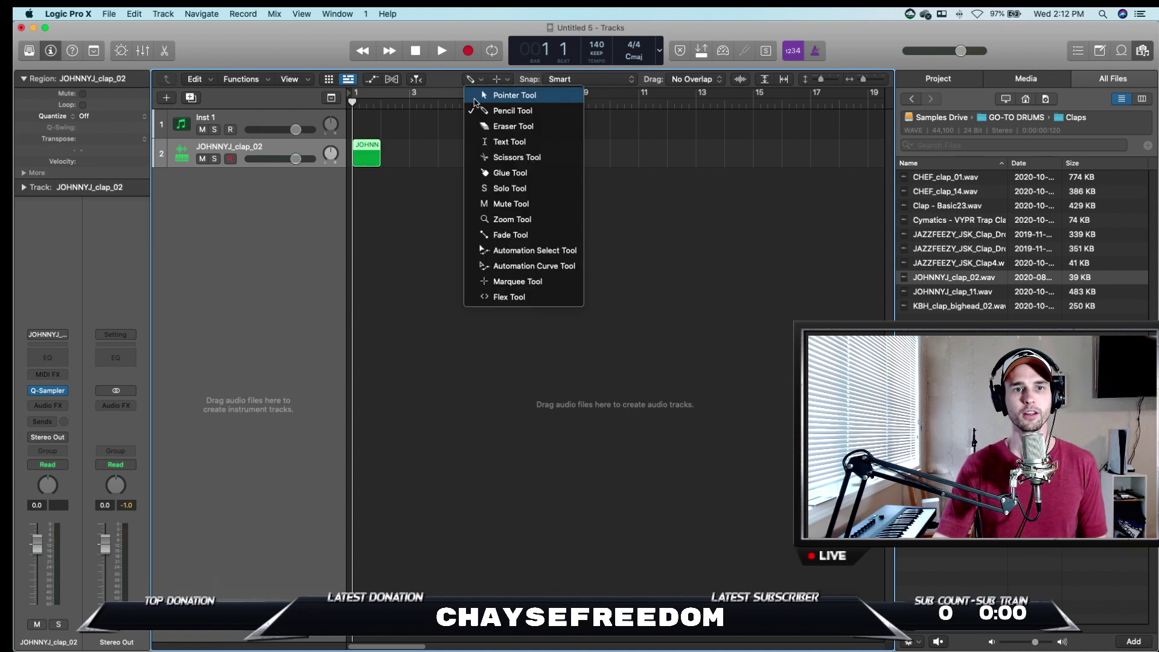
click(496, 96)
drag(379, 163, 463, 161)
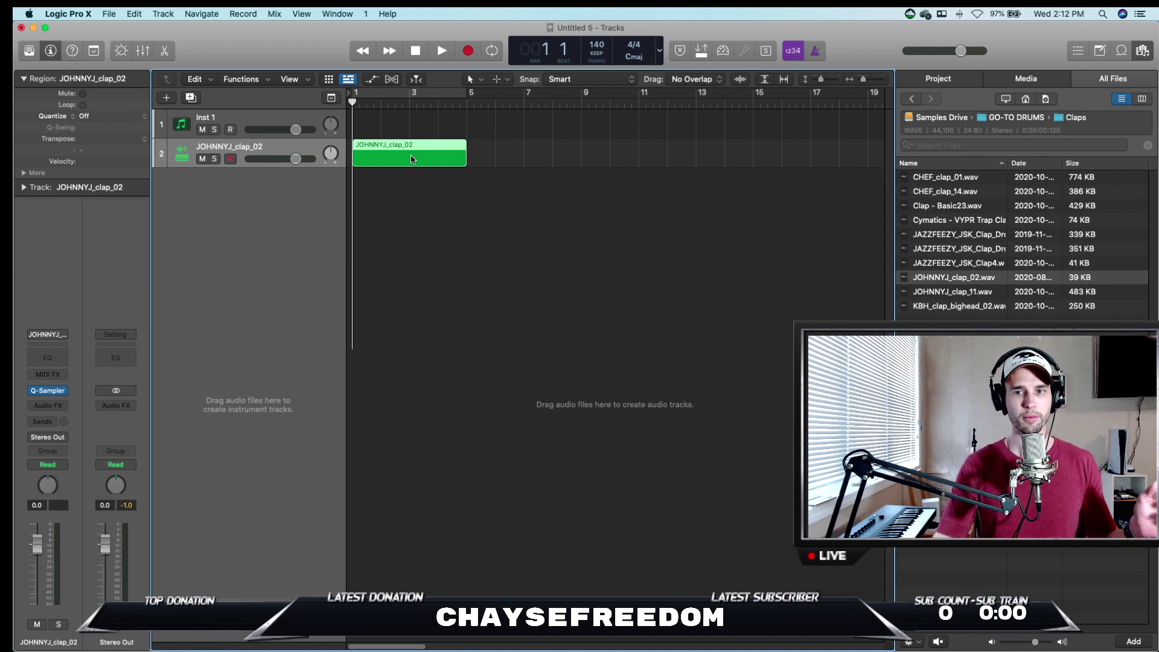
Place C3 clap notes on beat 3 of bars 1 and 2, repeat them across bars 3 and 4, and play the pattern.
key(e)
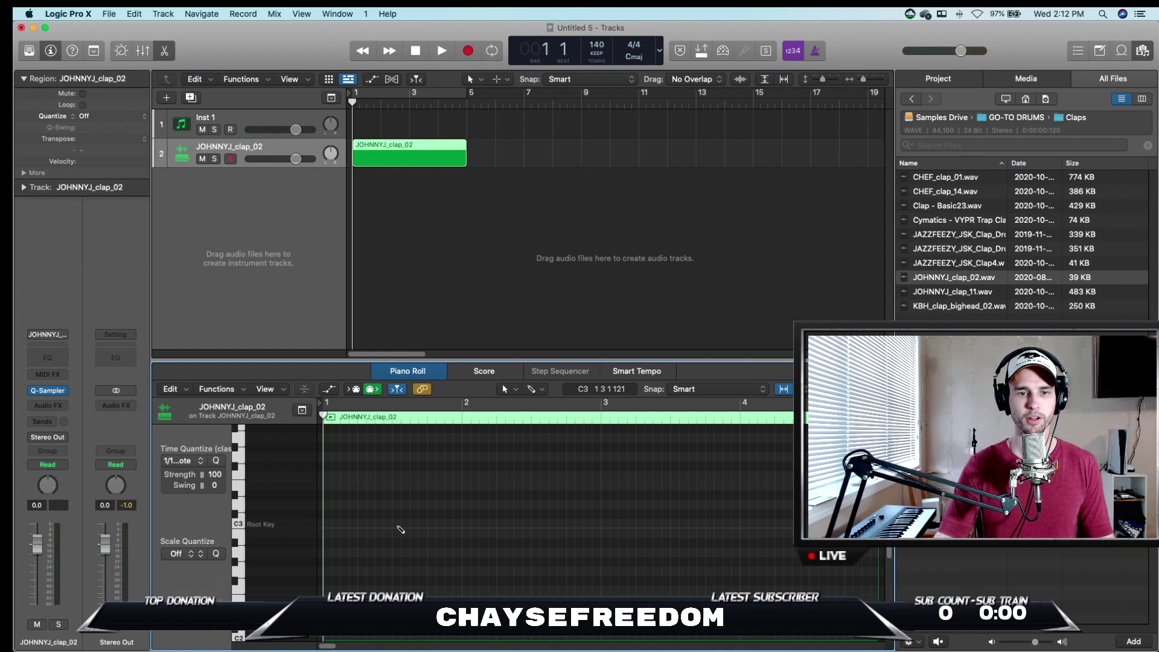
super+click(397, 524)
super+click(535, 524)
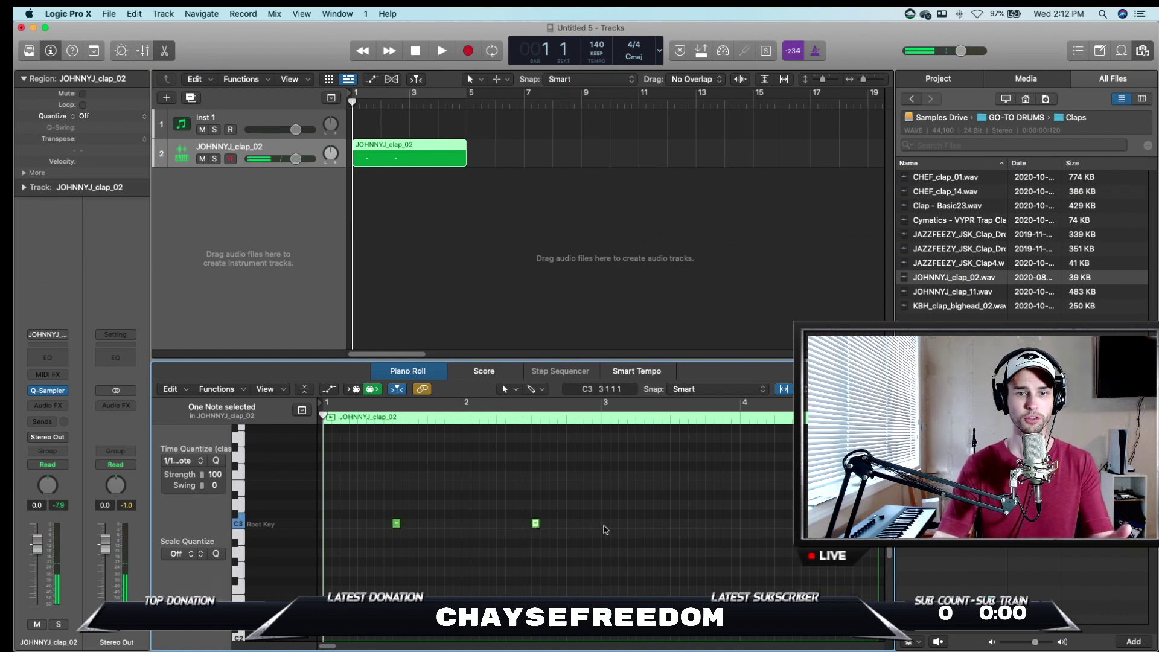
click(600, 524)
drag(601, 525, 362, 523)
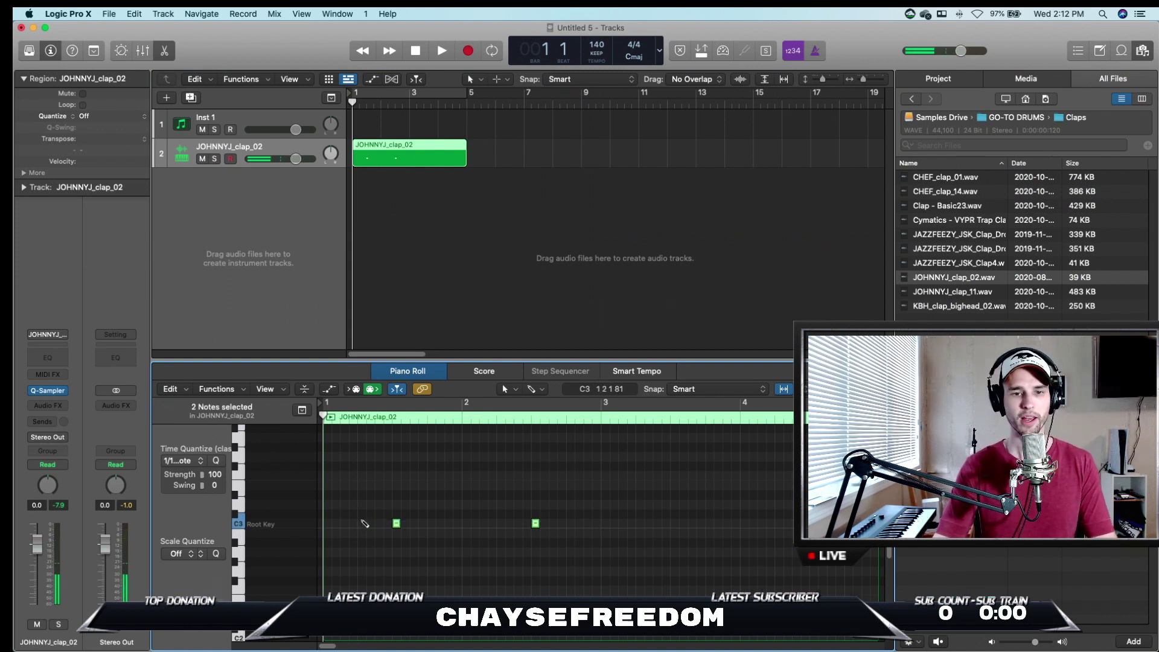
key(super+r)
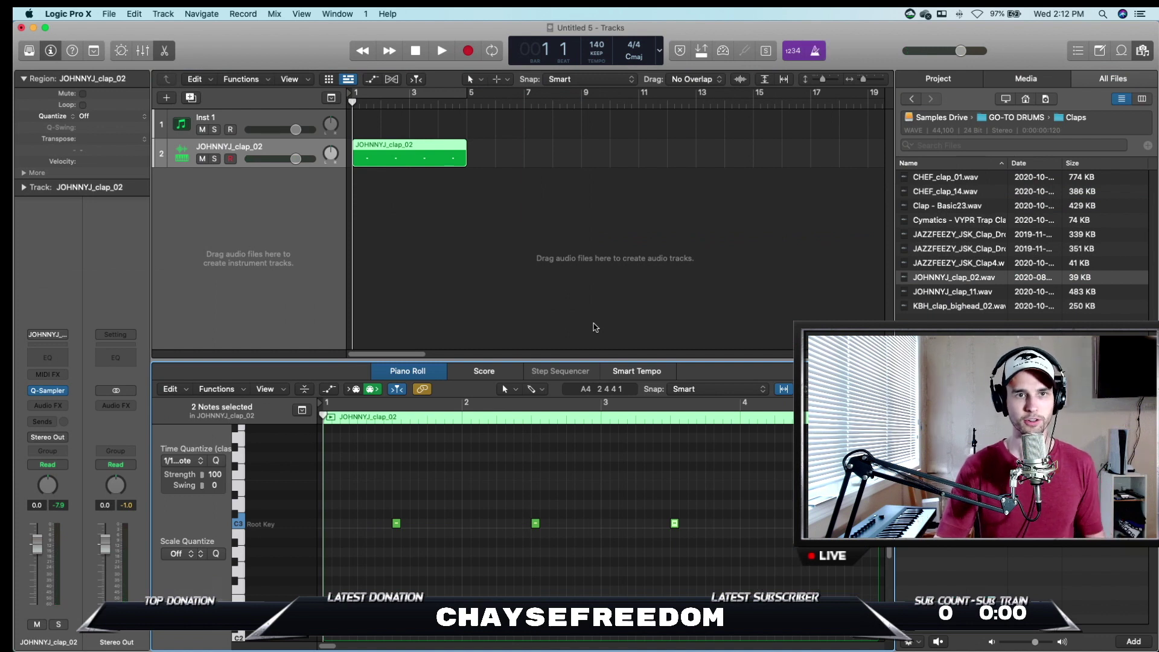
key(space)
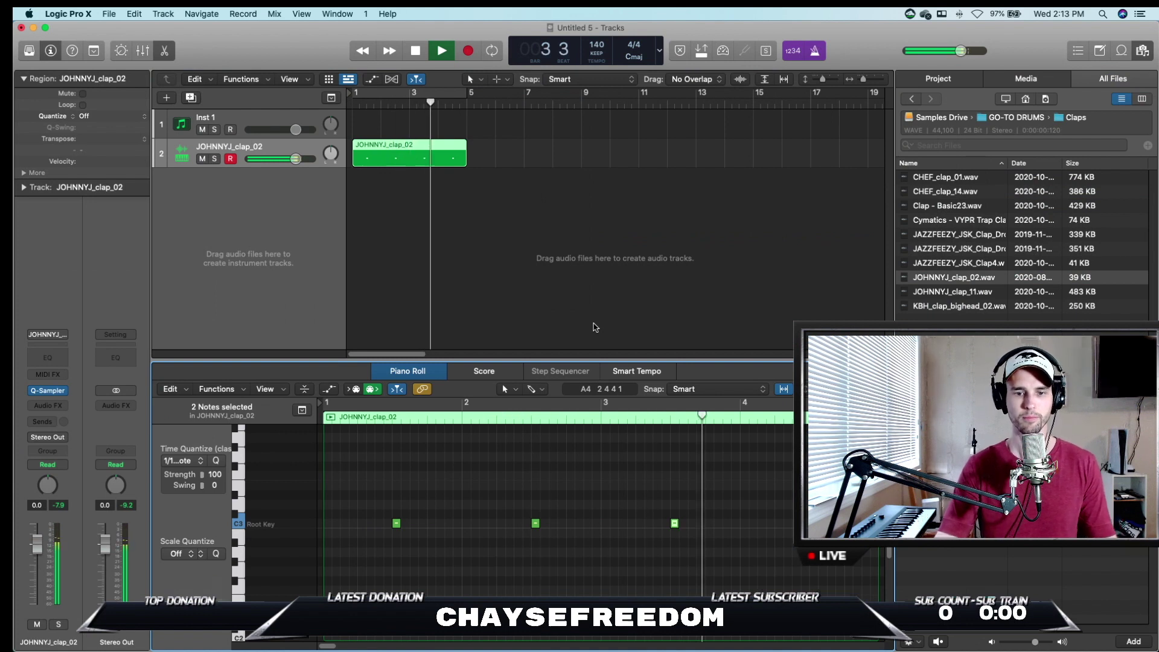
key(space)
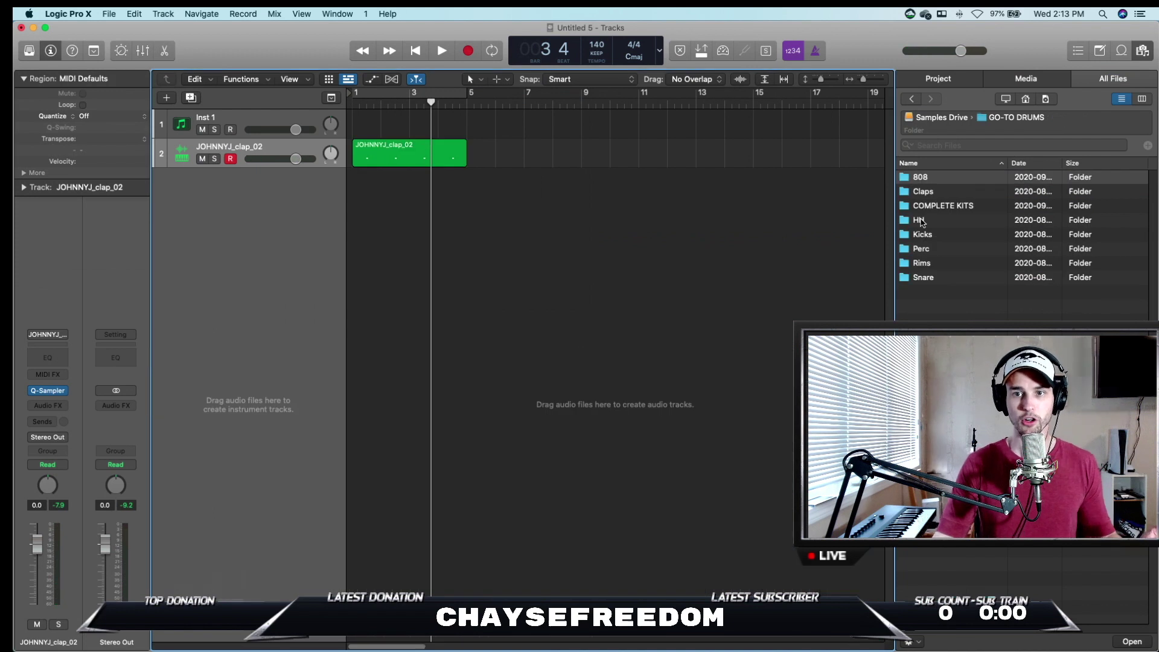
Load CHEF_hihat_closed_08.wav from the HH folder onto a new Quick Sampler track and trim its sample start to 0.018 s.
double_click(920, 221)
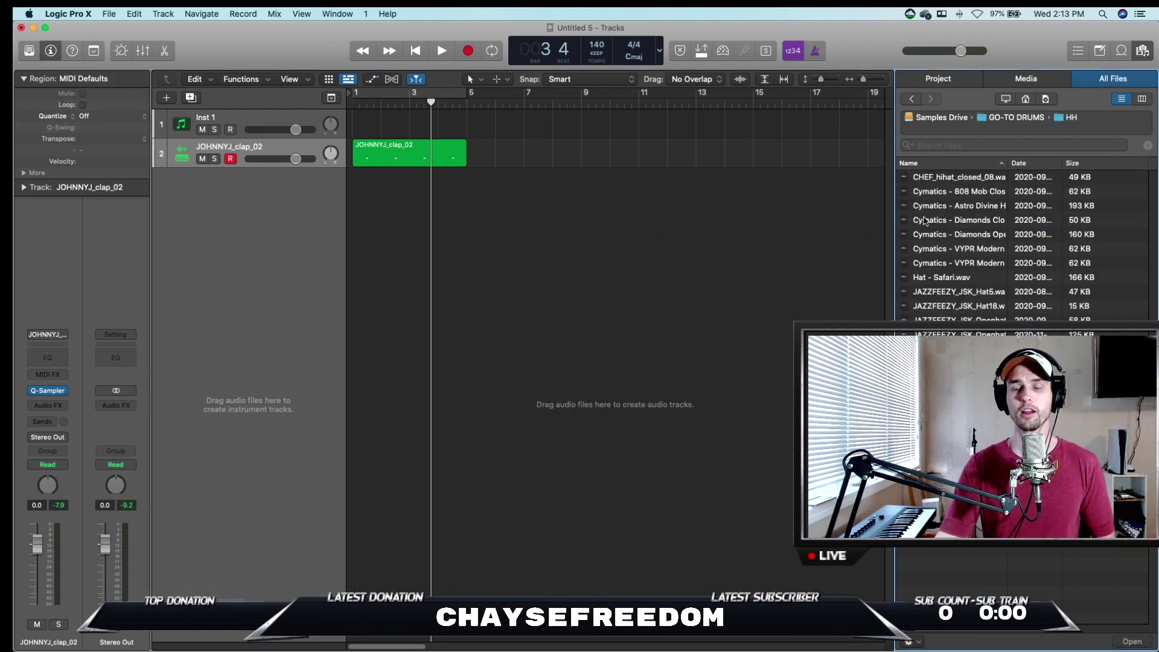
drag(970, 177, 250, 210)
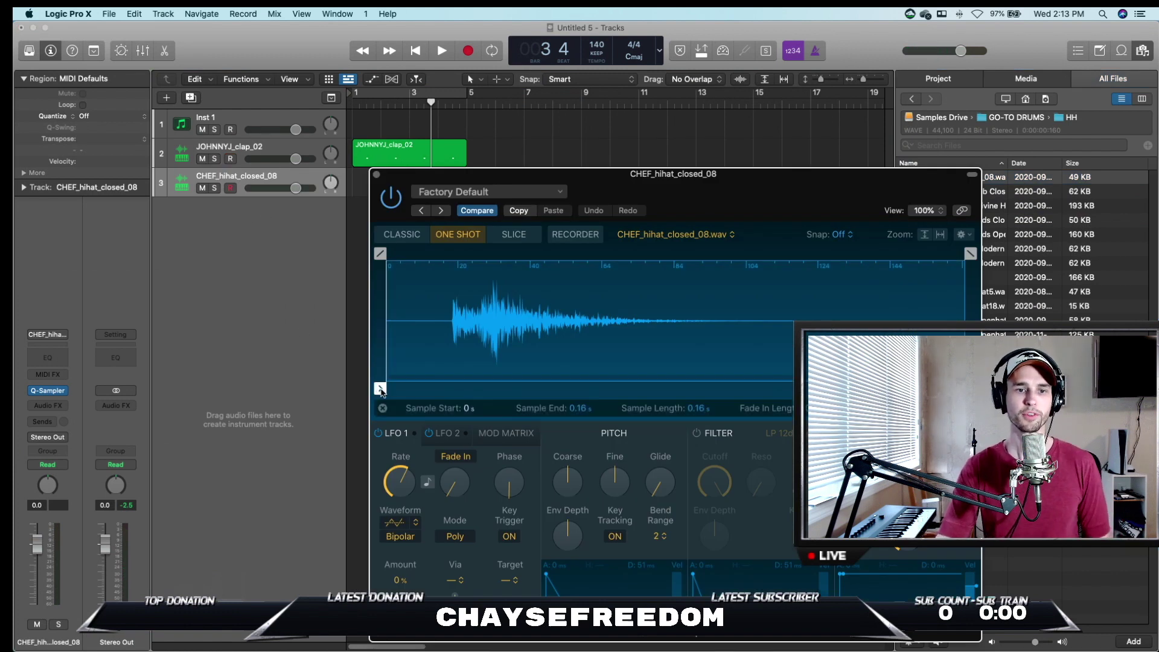
drag(384, 390, 453, 392)
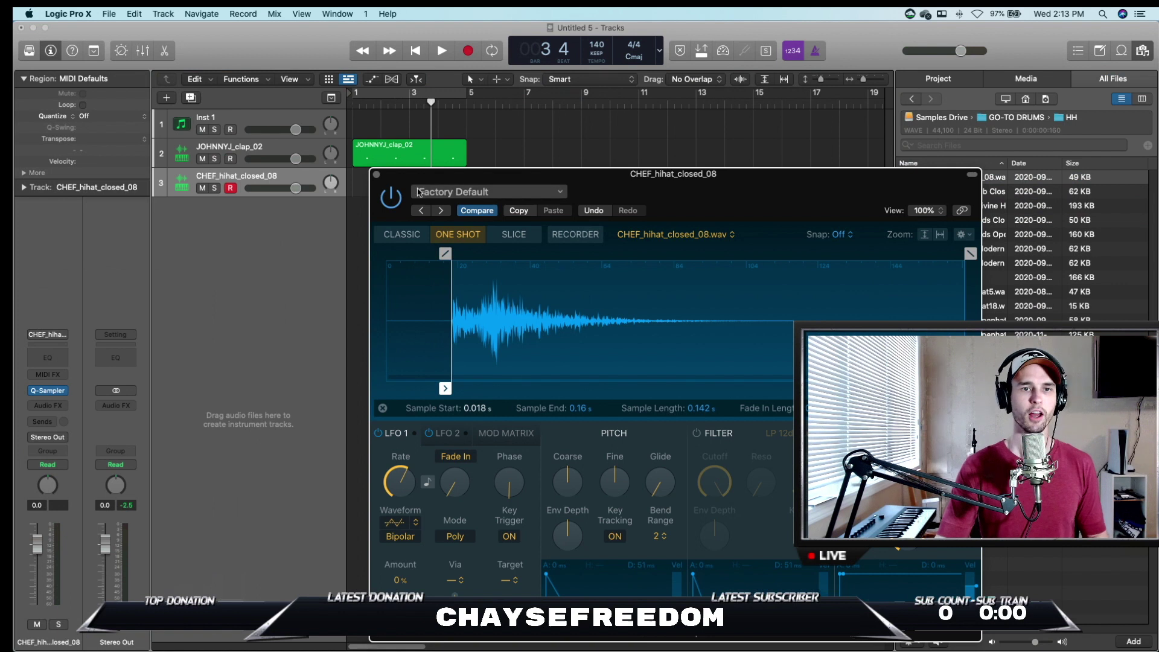
click(376, 175)
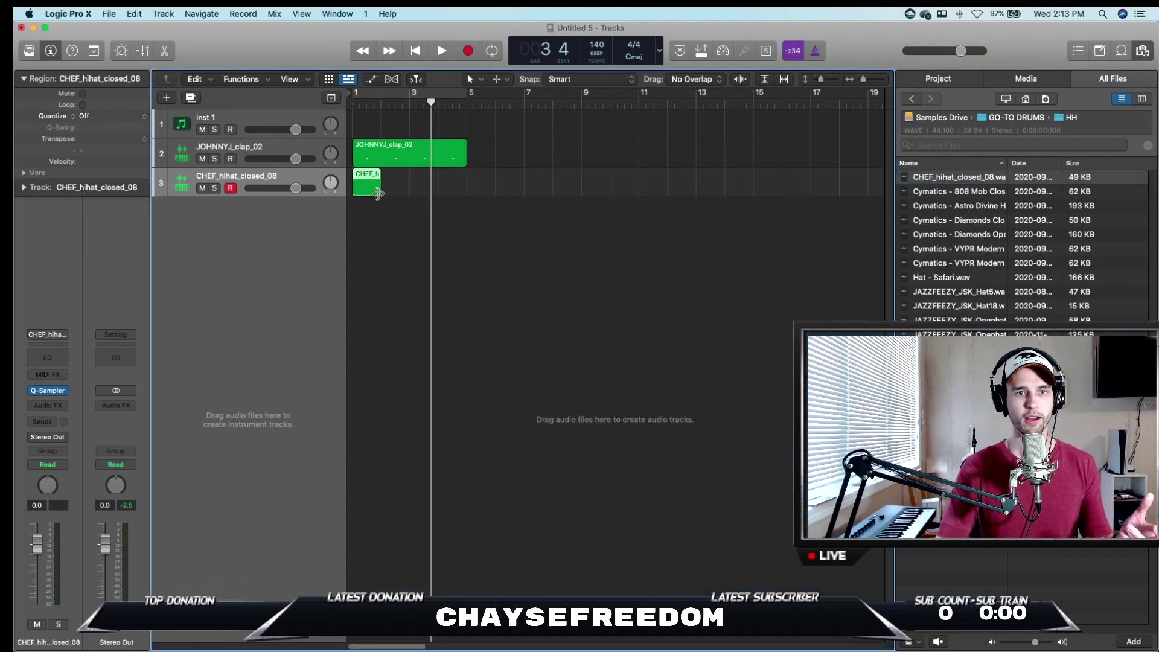
Extend the hi-hat region to four bars and place four eighth-note-spaced C3 hits from the start of bar 1.
drag(379, 194, 462, 190)
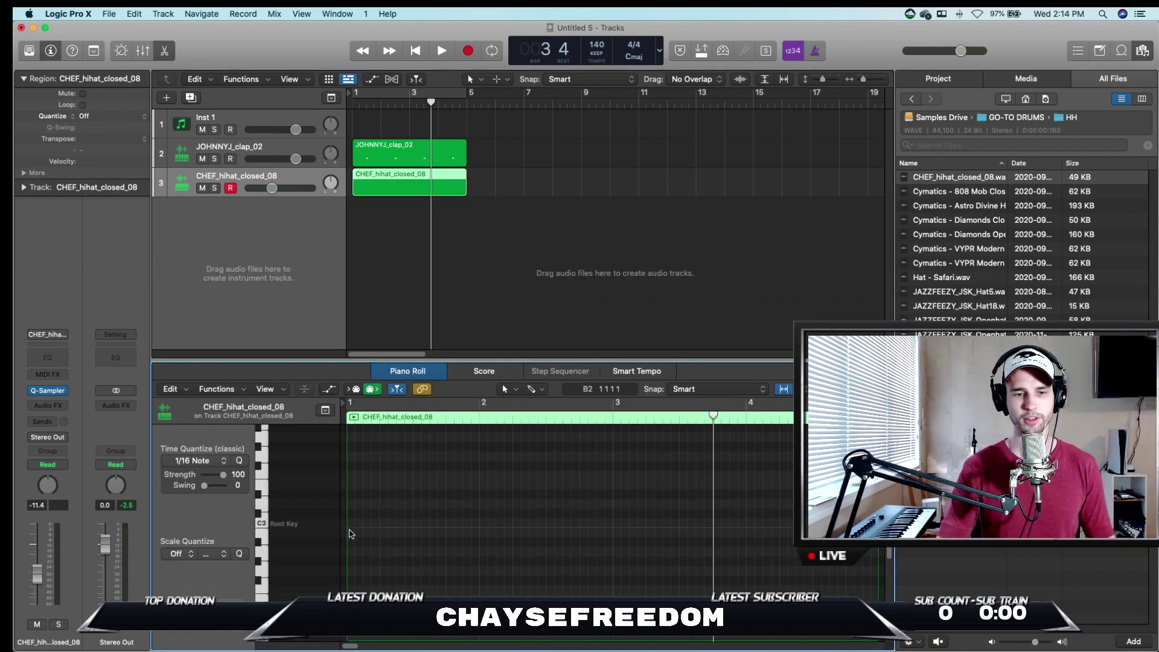
click(350, 523)
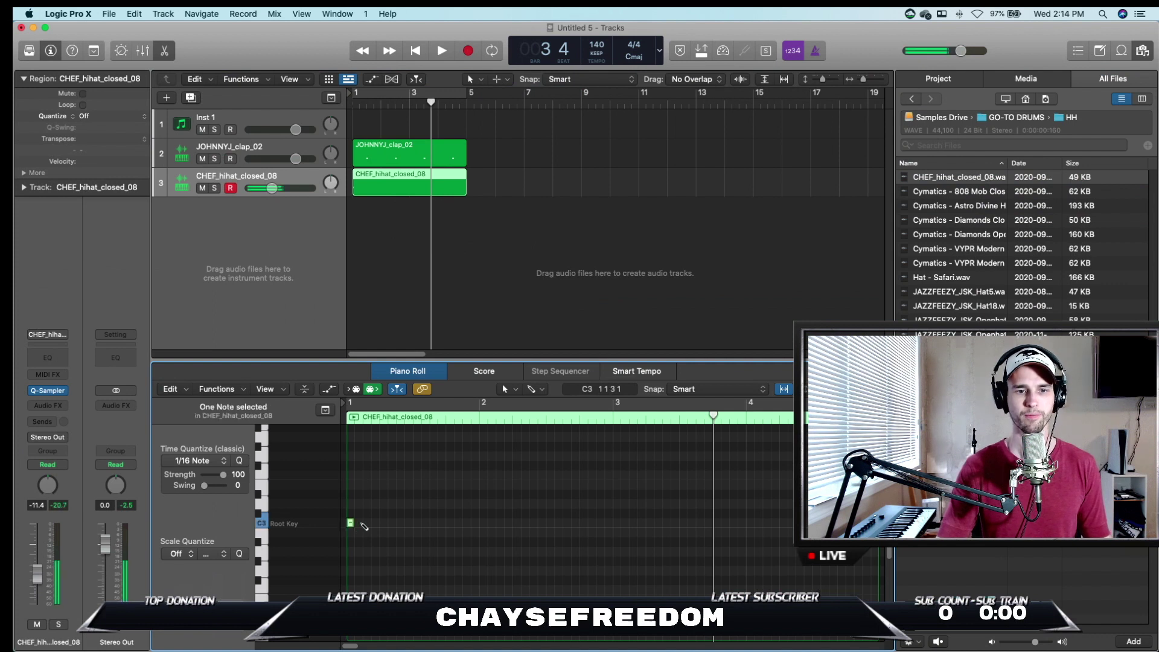
click(368, 523)
click(384, 523)
super+click(402, 524)
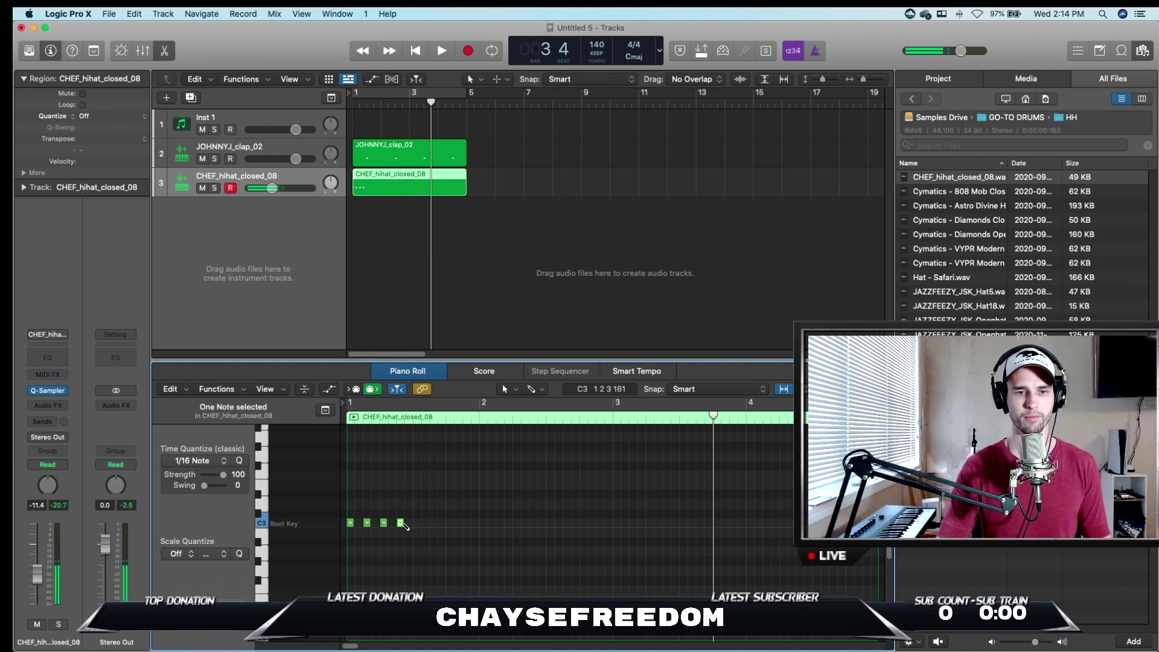
Repeat the four hi-hat notes until they fill the four-bar region.
drag(422, 526, 343, 524)
key(super+r)
key(super+r)
key(super+r)
key(super+r)
key(super+r)
key(super+r)
key(super+r)
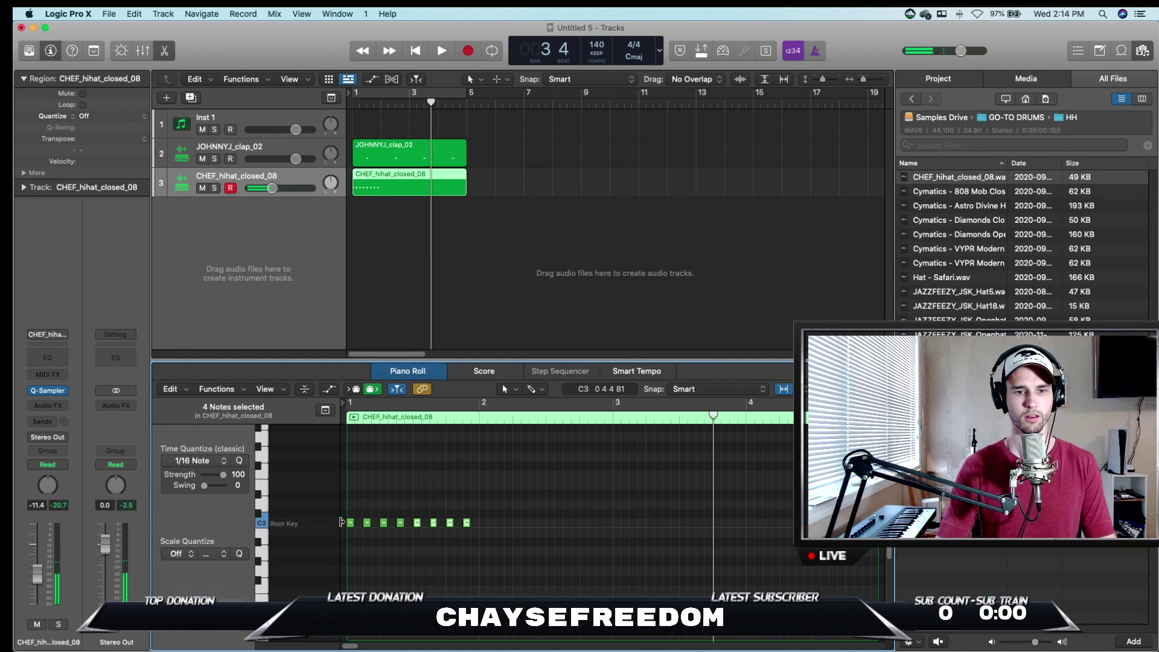
Cycle bars 1 to 4, play the clap and hi-hat together, and hide the file browser.
key(space)
key(space)
key(c)
key(space)
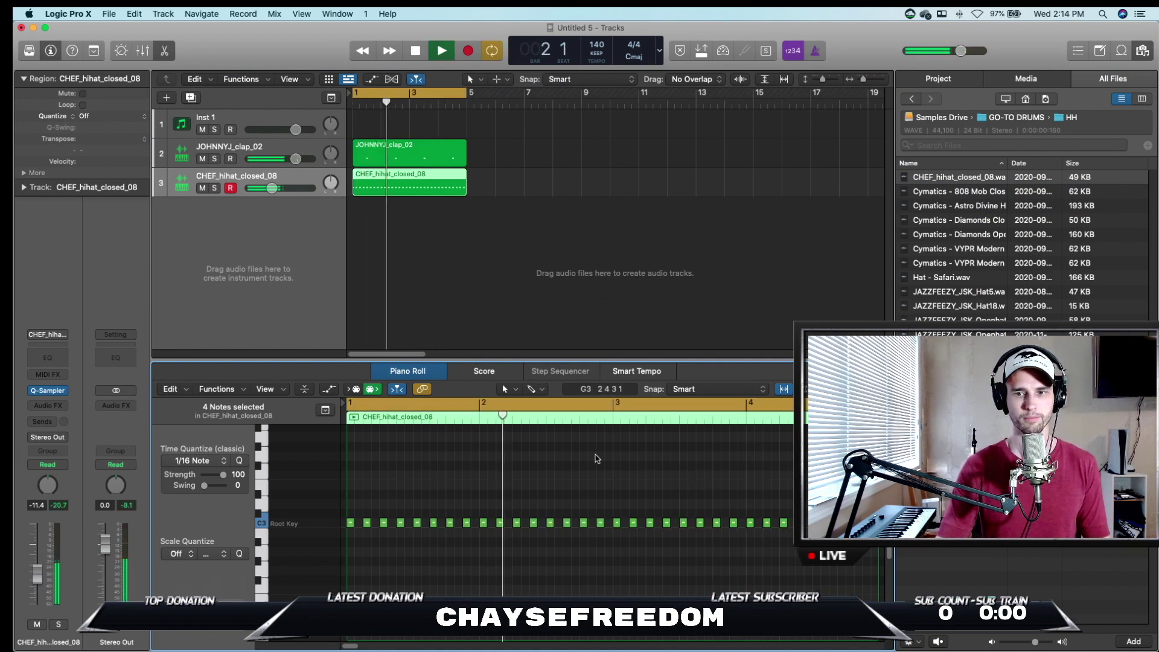
key(f)
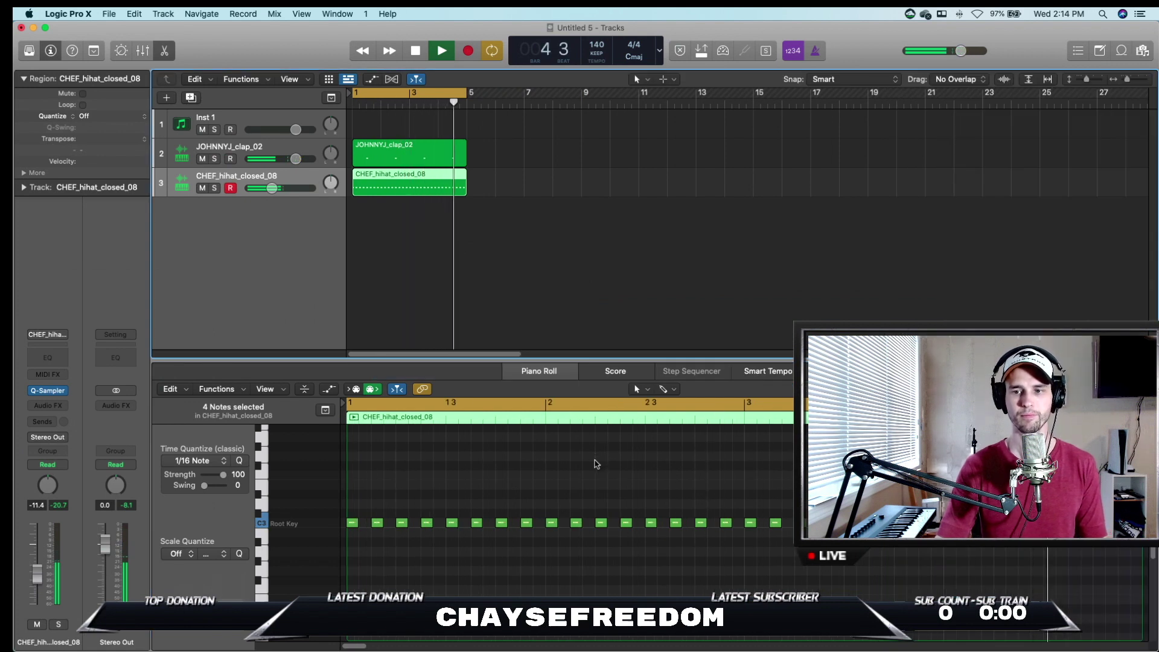
key(space)
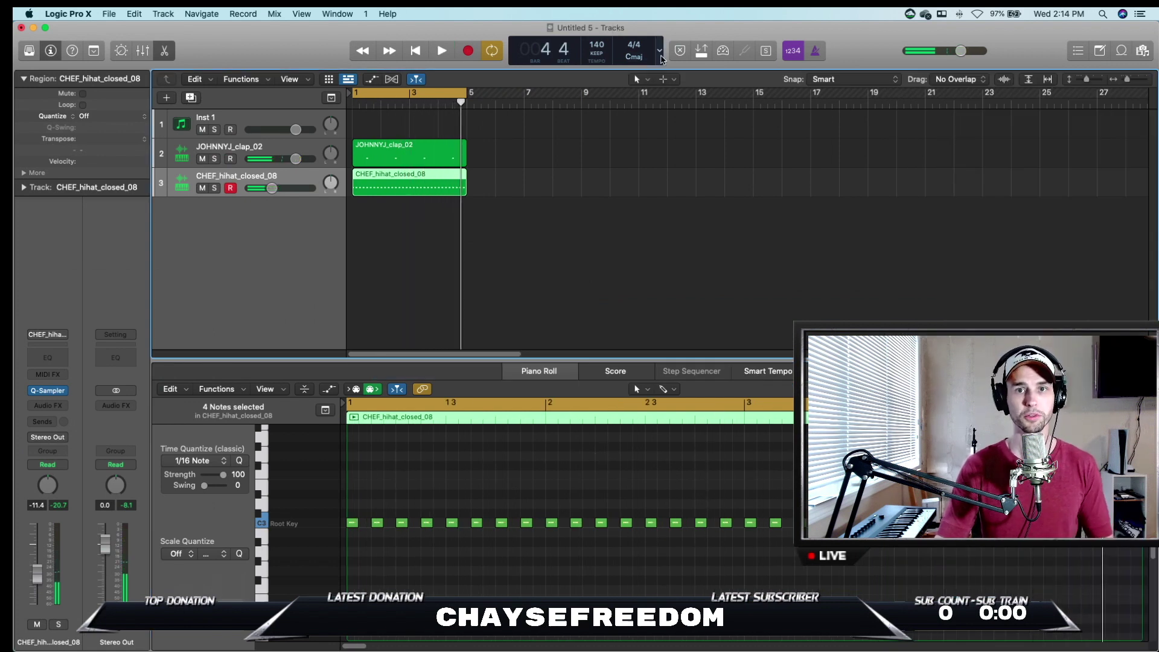
Switch the control bar display to Custom, set the division to /32, and start playback.
click(660, 53)
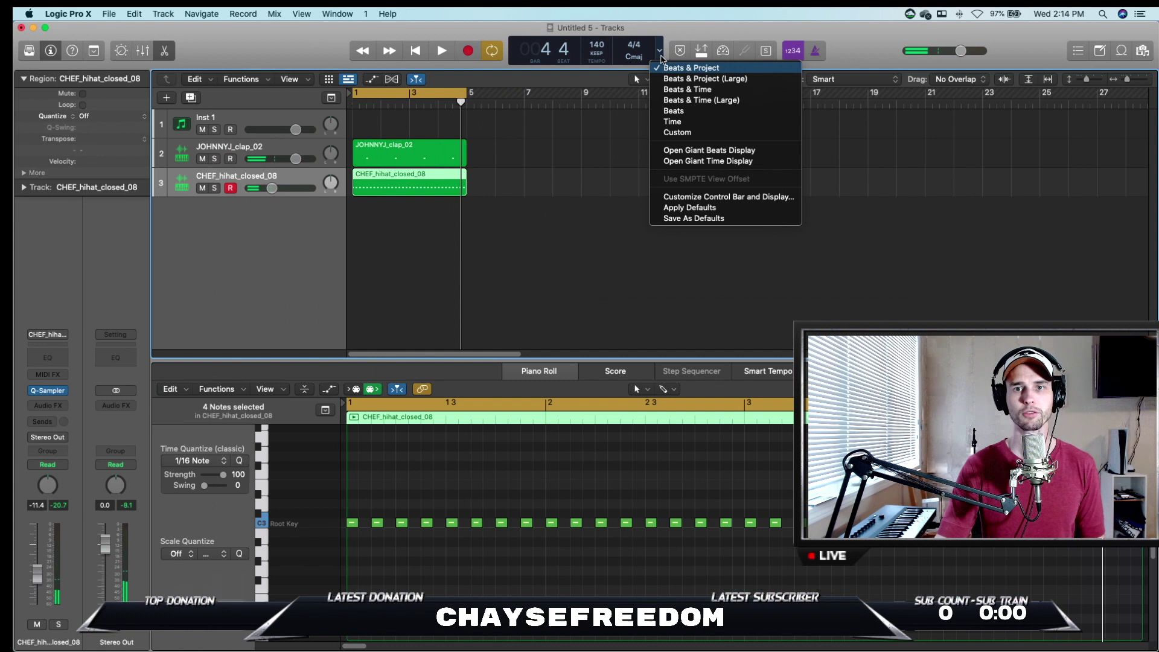
click(693, 133)
click(648, 60)
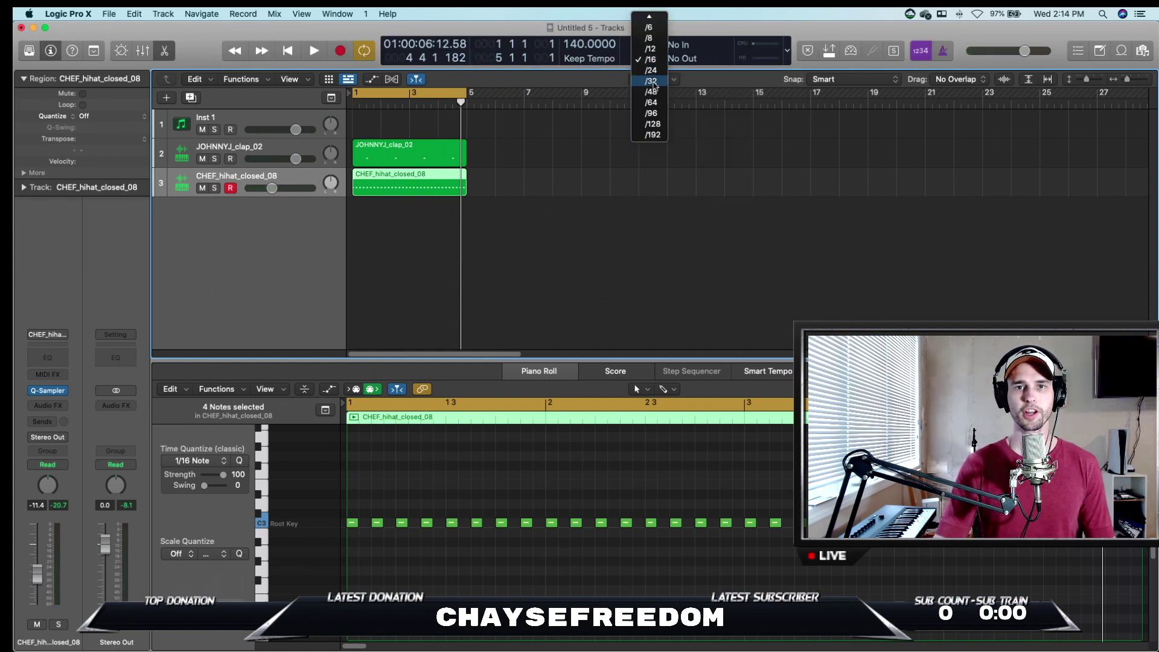
click(651, 81)
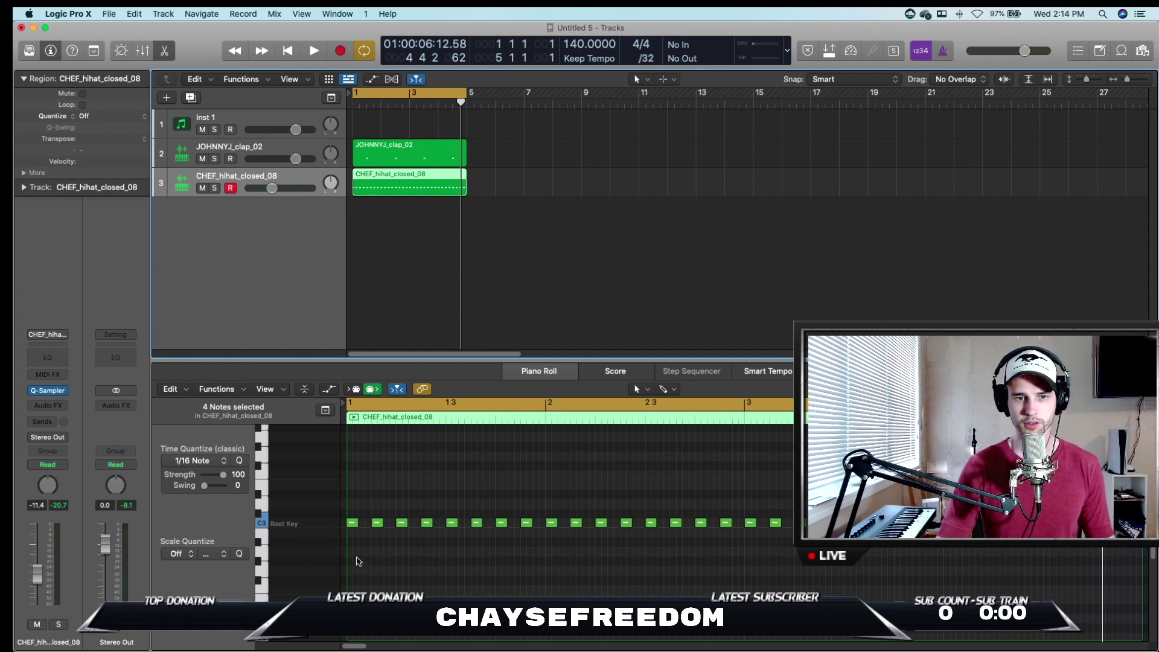
key(space)
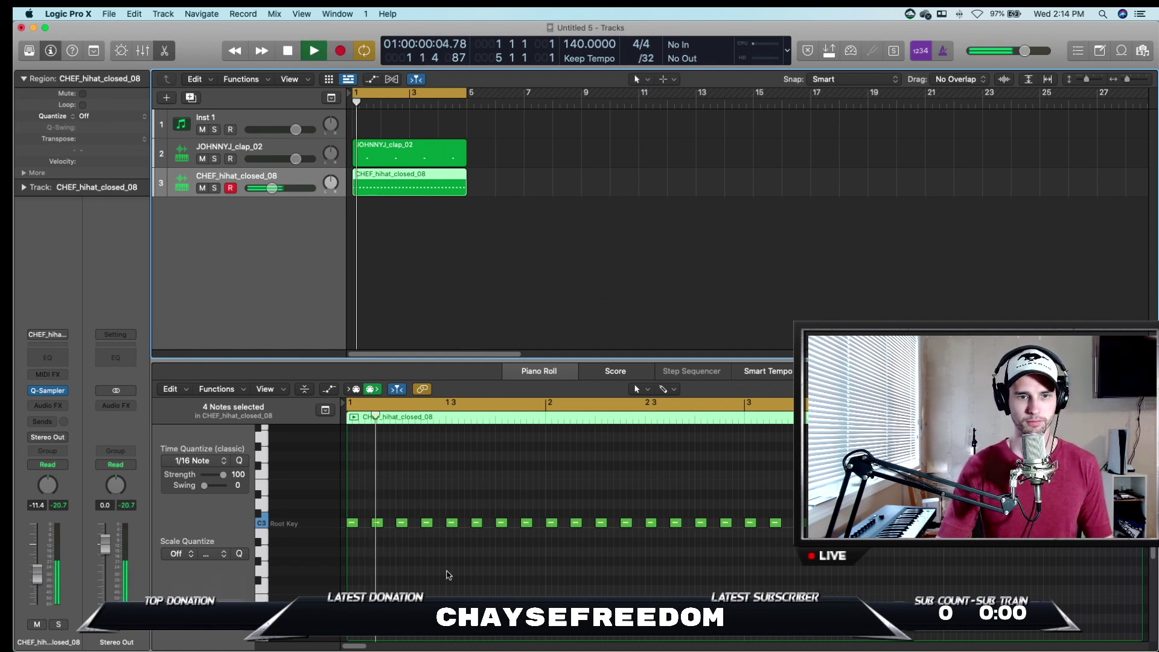
Add a roll of four 1/32-spaced A2 notes to the hi-hat region, starting on beat 3.5 of bar 1, and play it.
key(space)
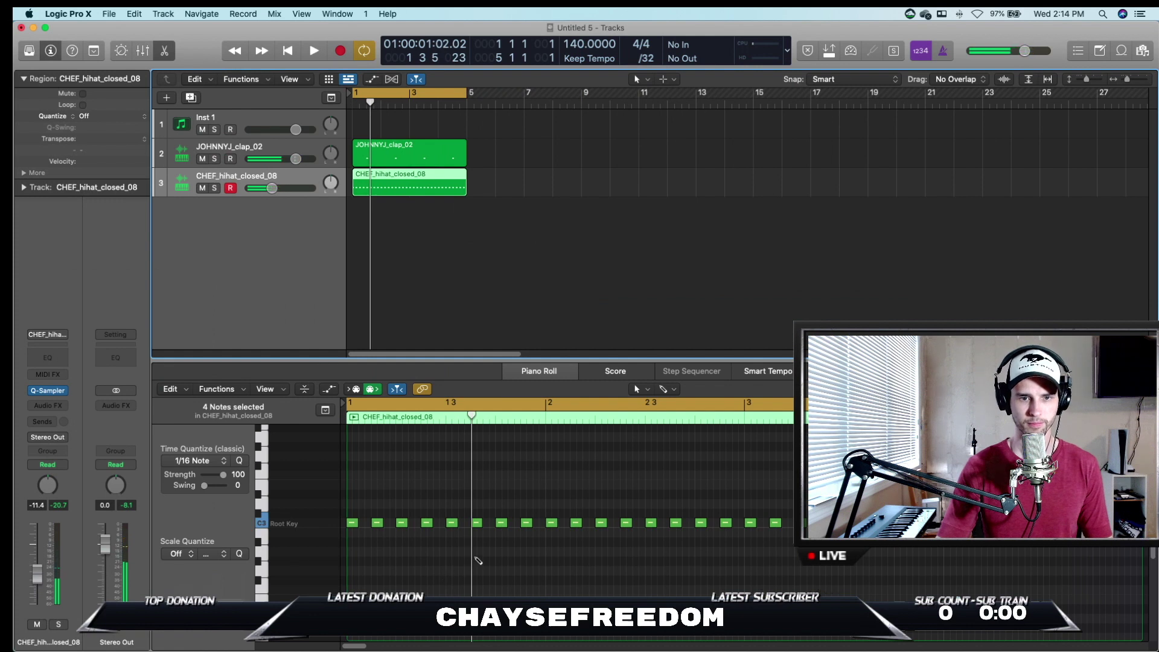
click(475, 551)
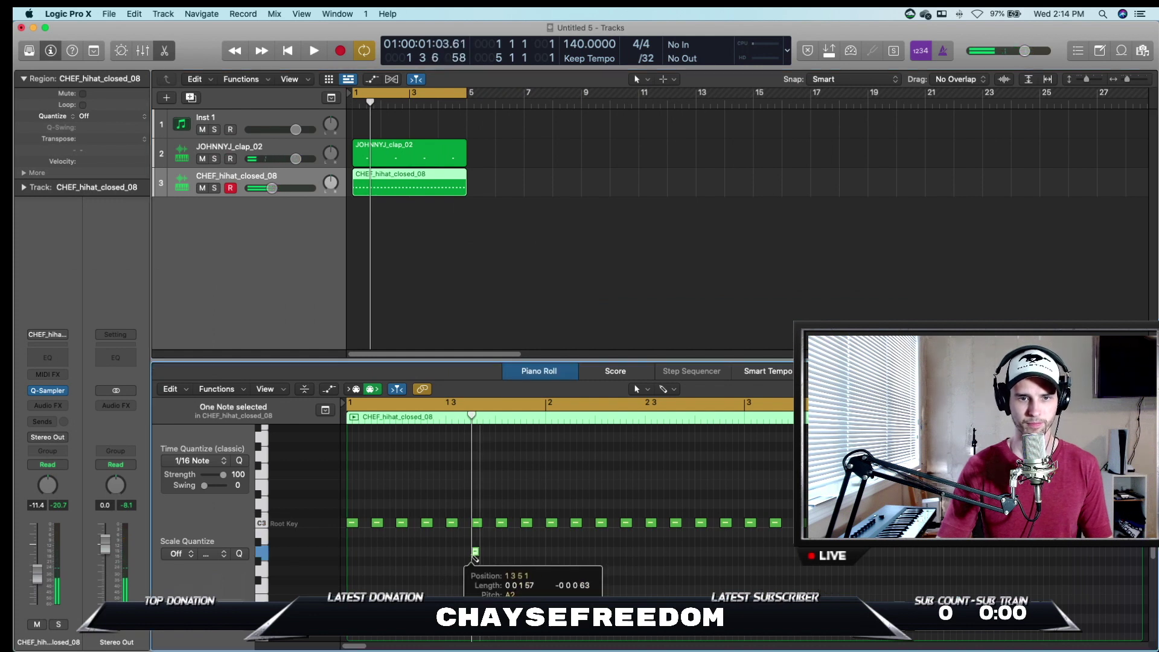
click(480, 552)
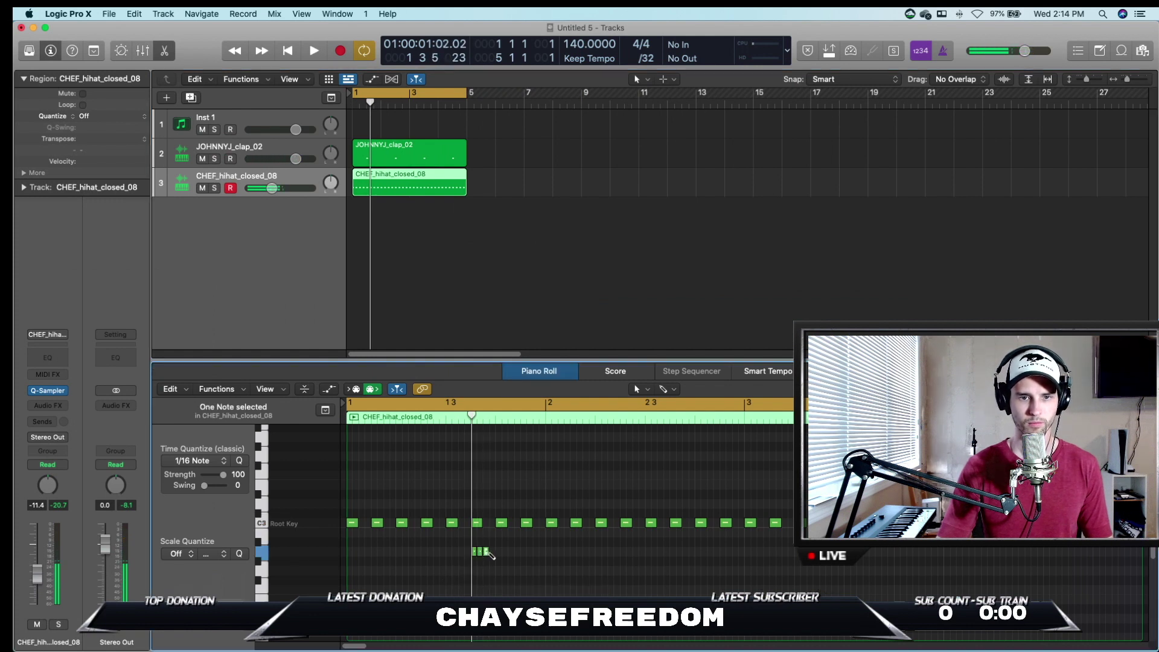
click(492, 552)
key(space)
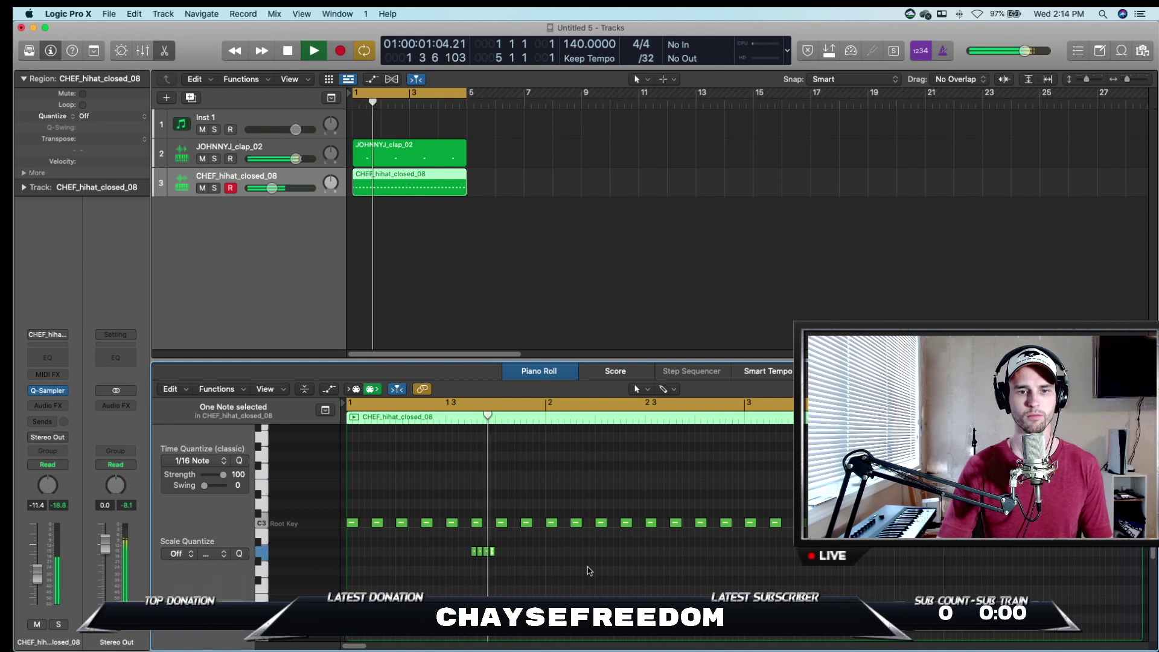
Add A2 hi-hat hits through beat 4 of bar 2, then repeat the A2 pattern across bars 3 and 4.
click(698, 552)
key(space)
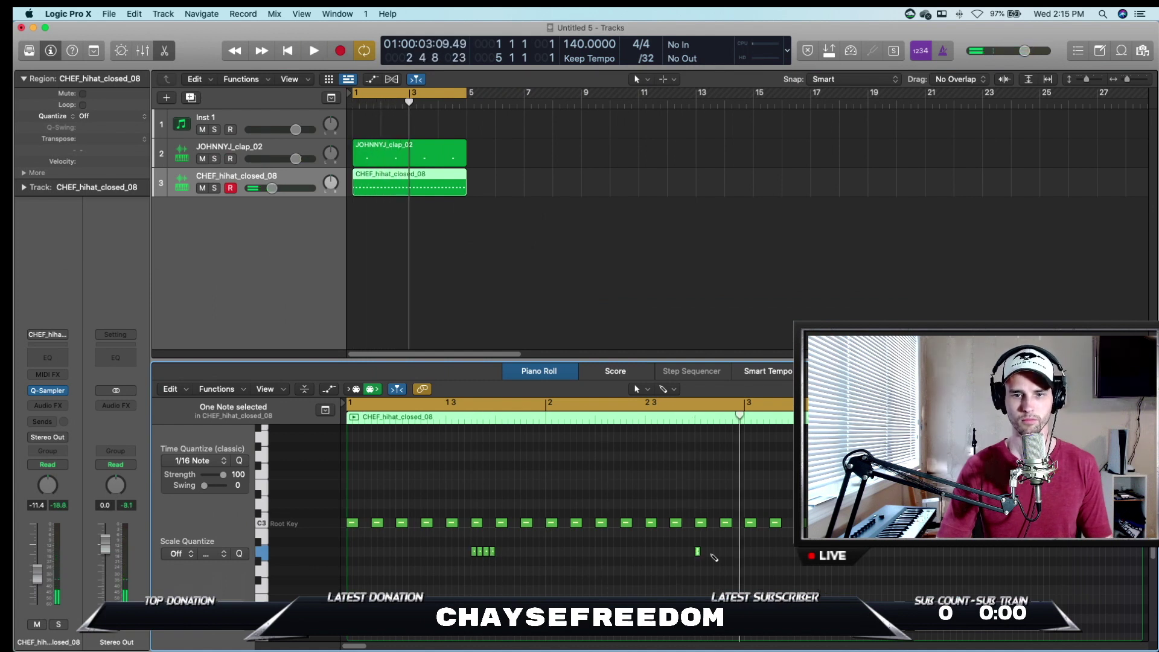
click(711, 551)
click(722, 552)
click(736, 552)
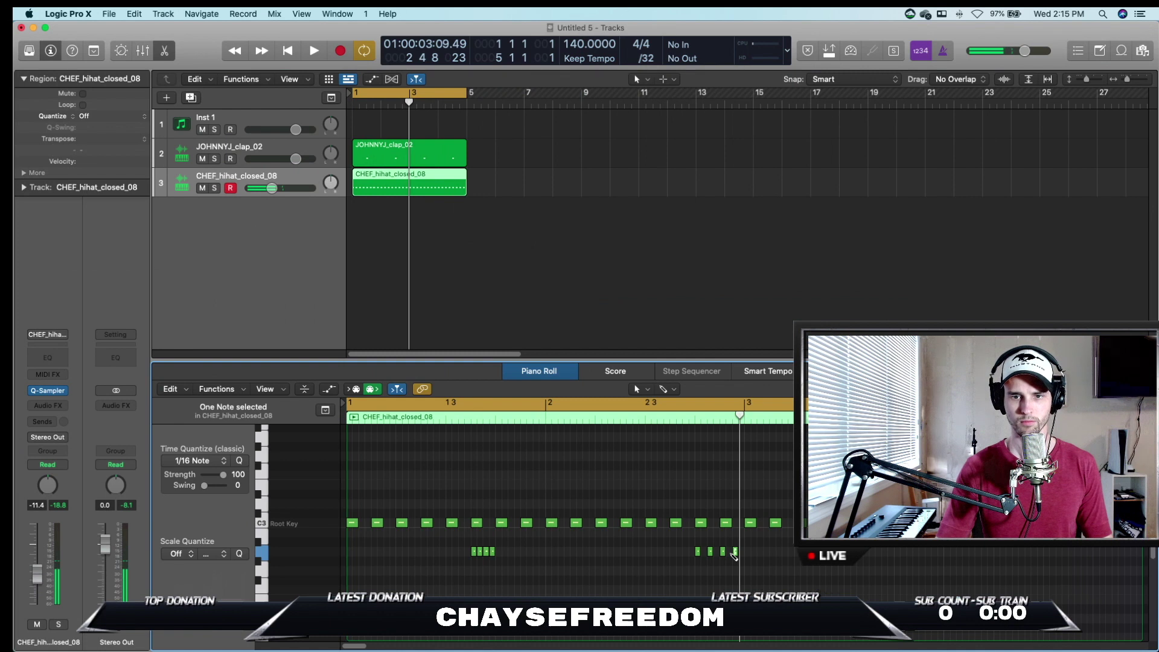
click(743, 552)
key(space)
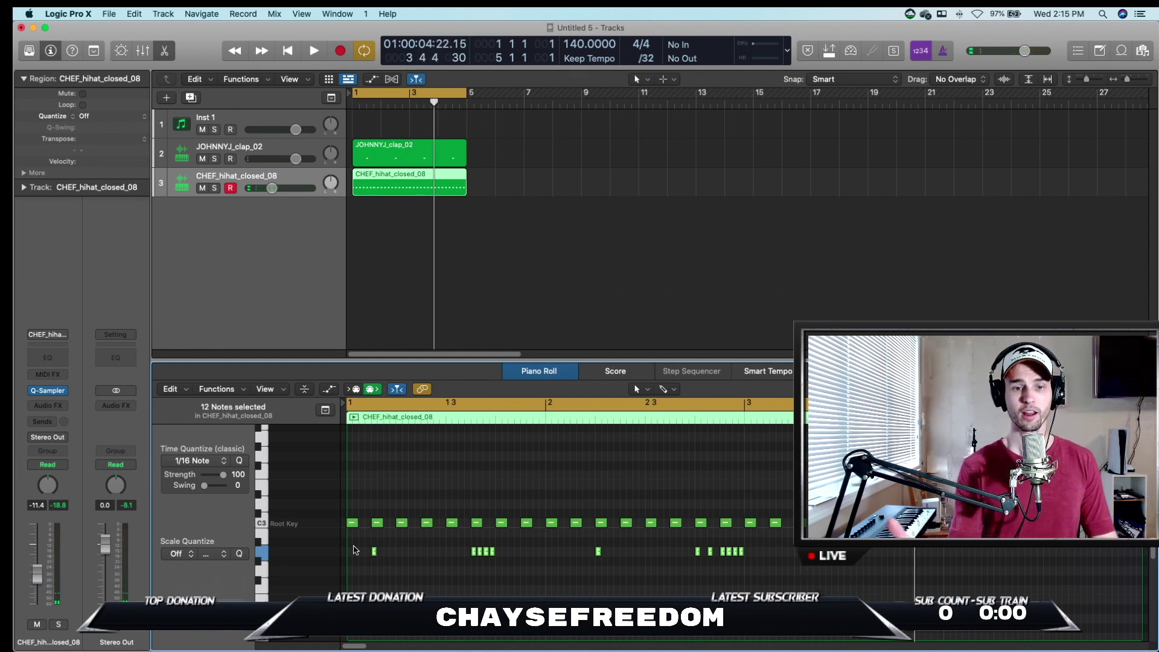
key(super+r)
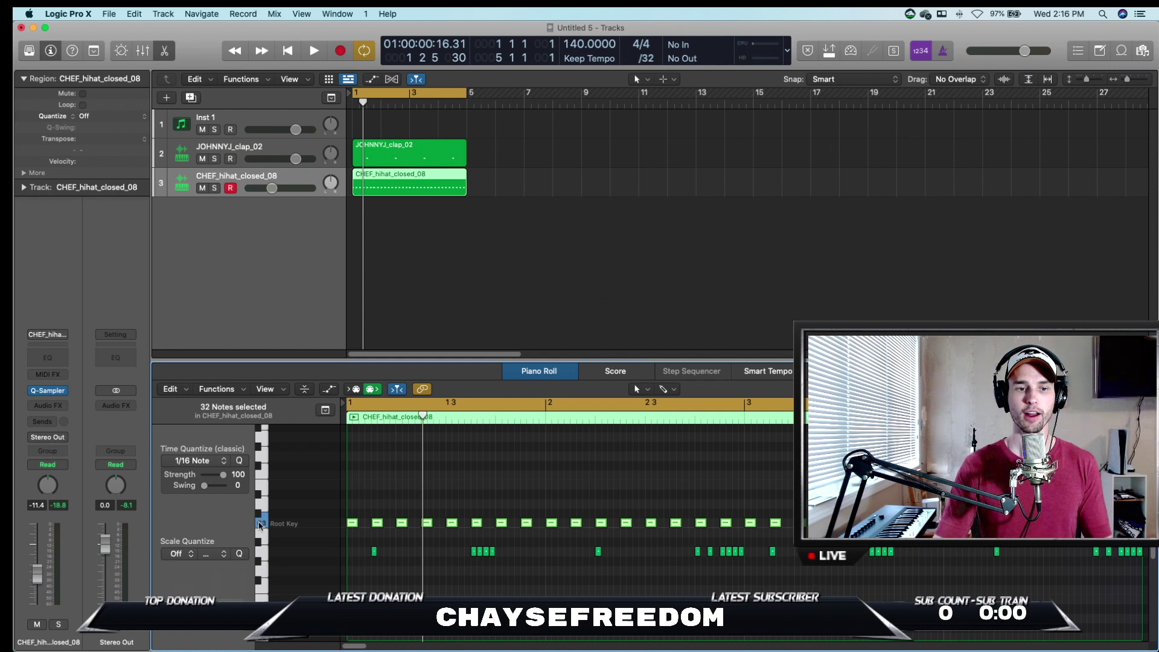
Apply the Humanize MIDI transform to all C3 hi-hat notes and inspect the first note.
click(266, 525)
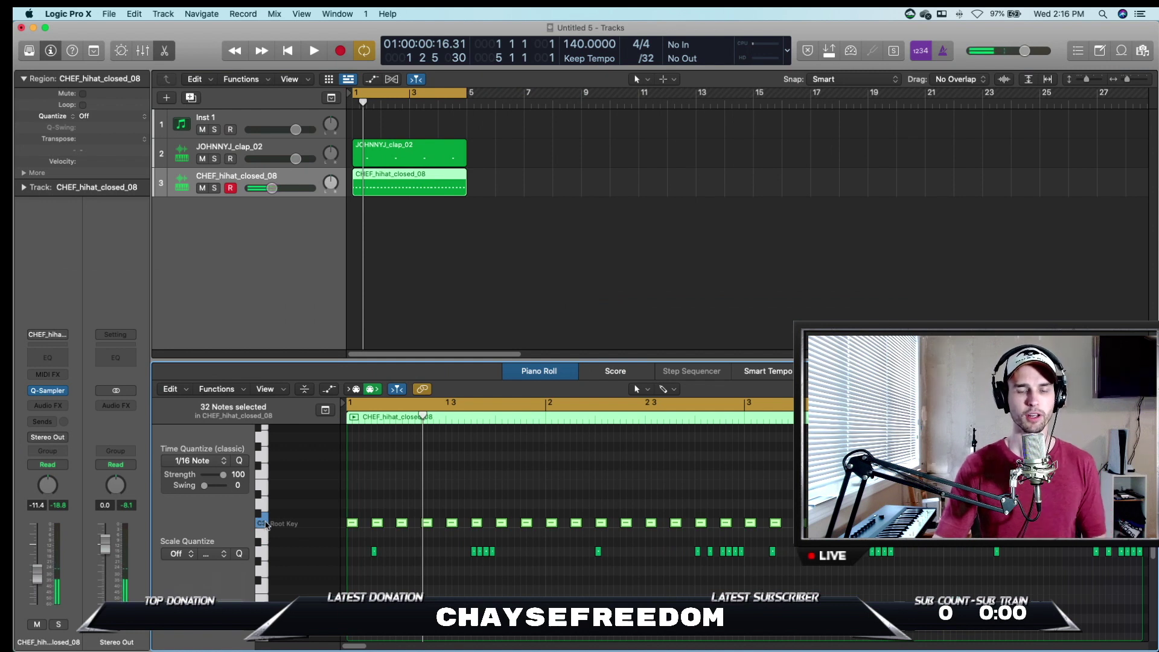
click(212, 391)
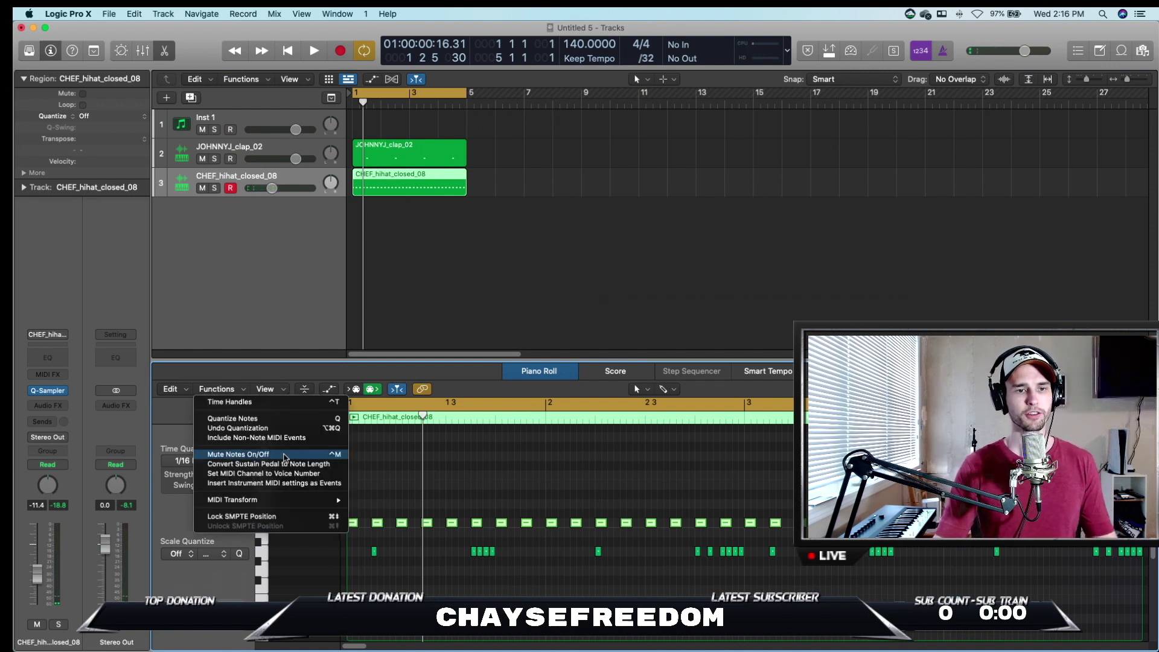
mouse_move(326, 500)
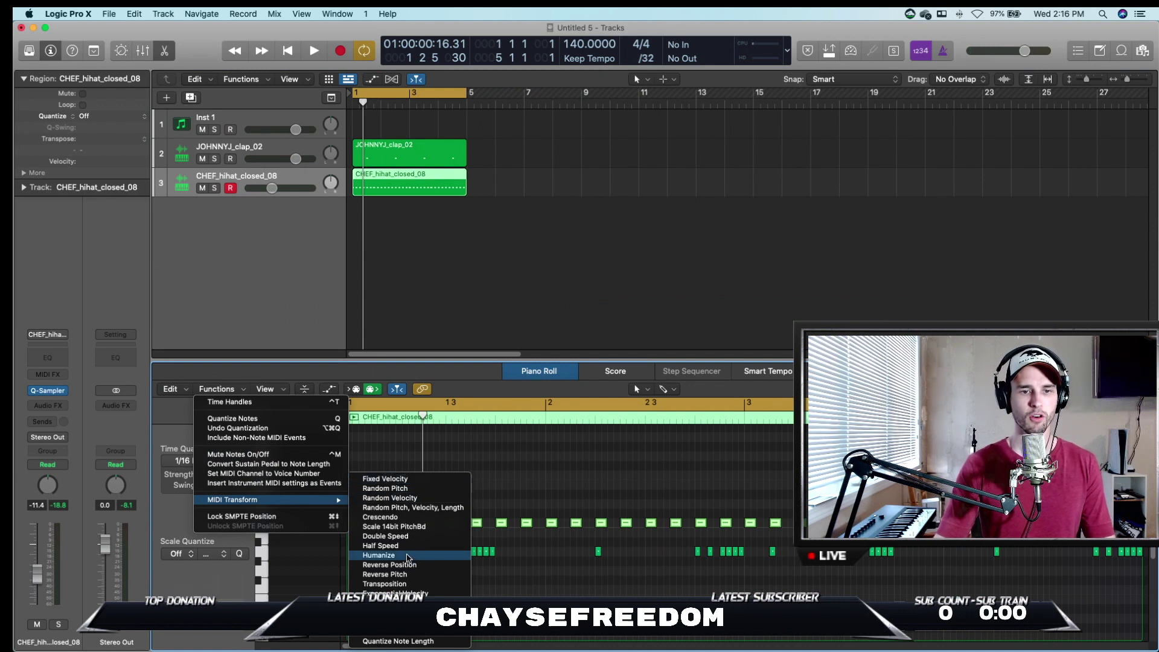
click(408, 555)
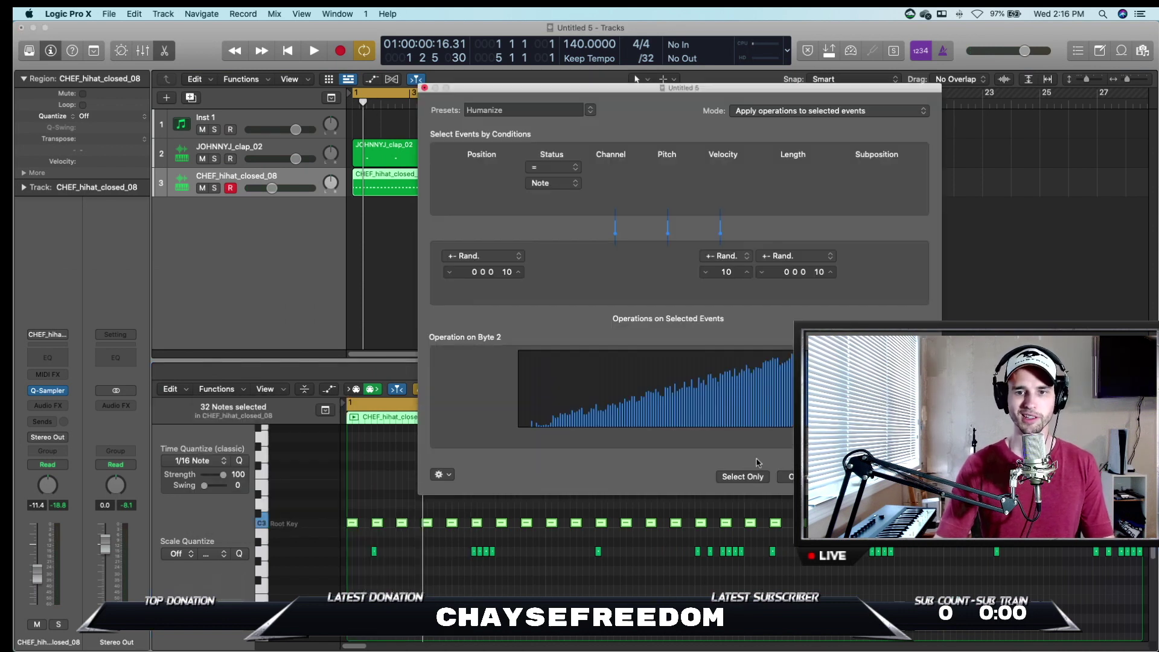
click(791, 477)
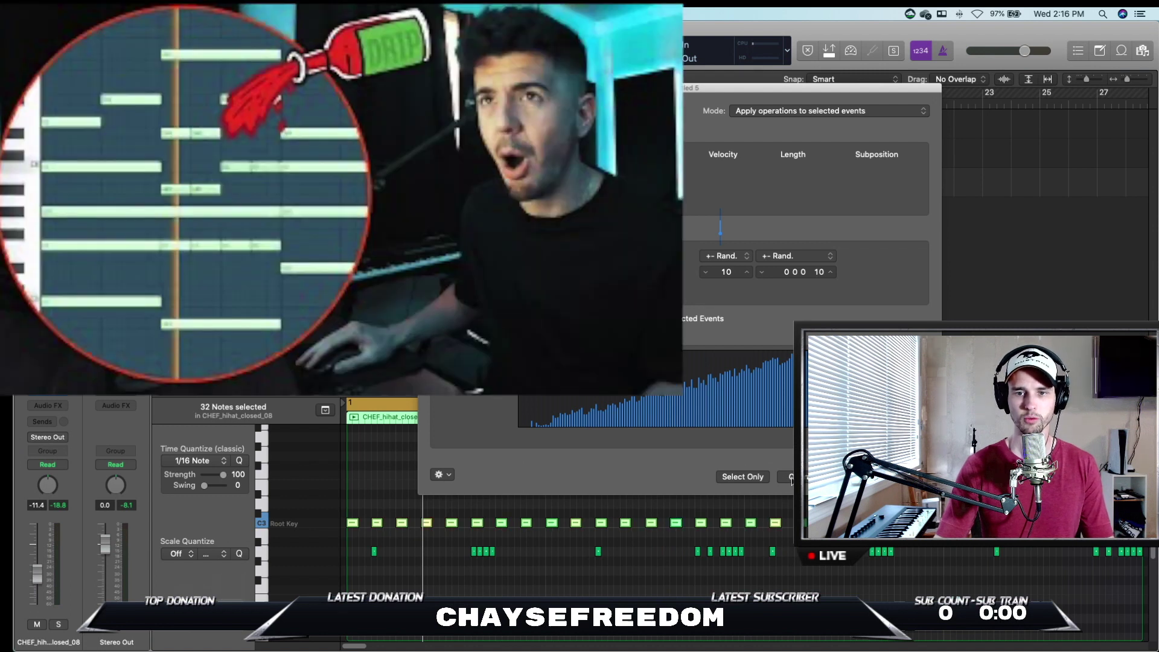
click(425, 89)
click(353, 523)
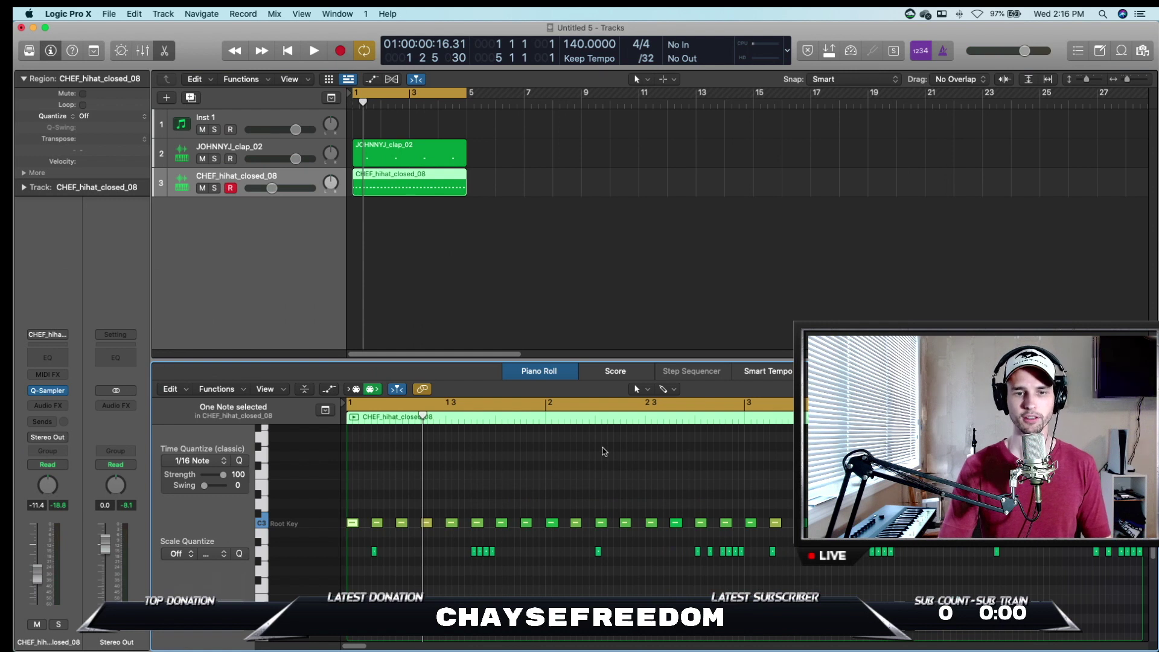
key(space)
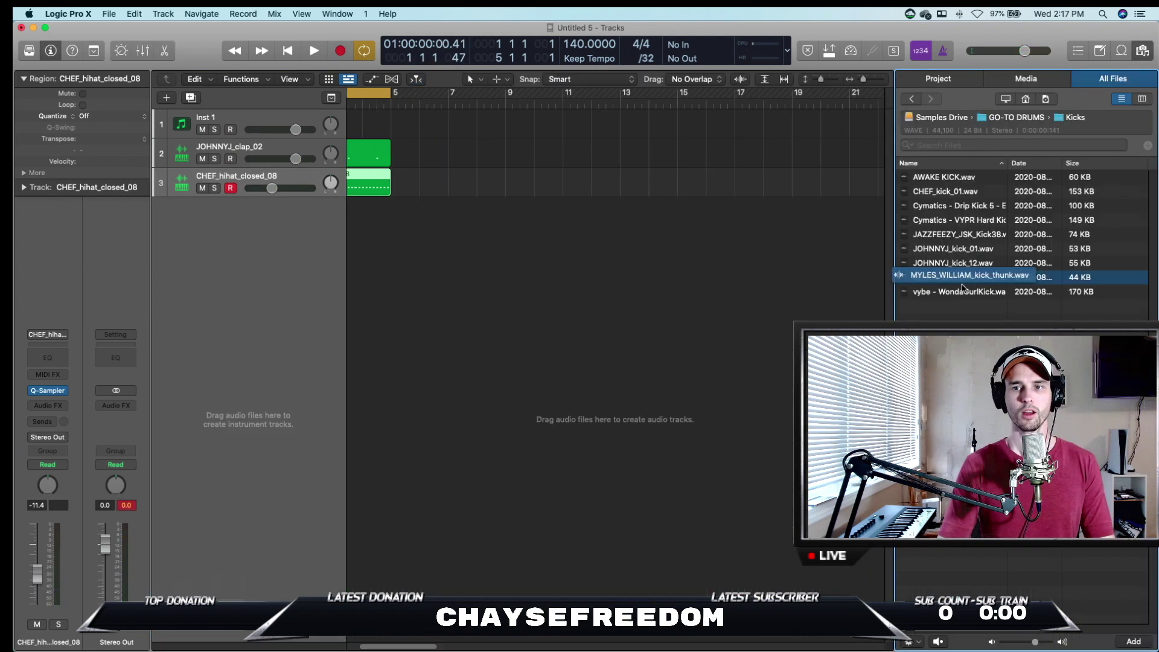
Load MYLES_WILLIAM_kick_thunk.wav onto a new sampler track below the hi-hat and play the beat with it.
drag(963, 288, 220, 228)
key(space)
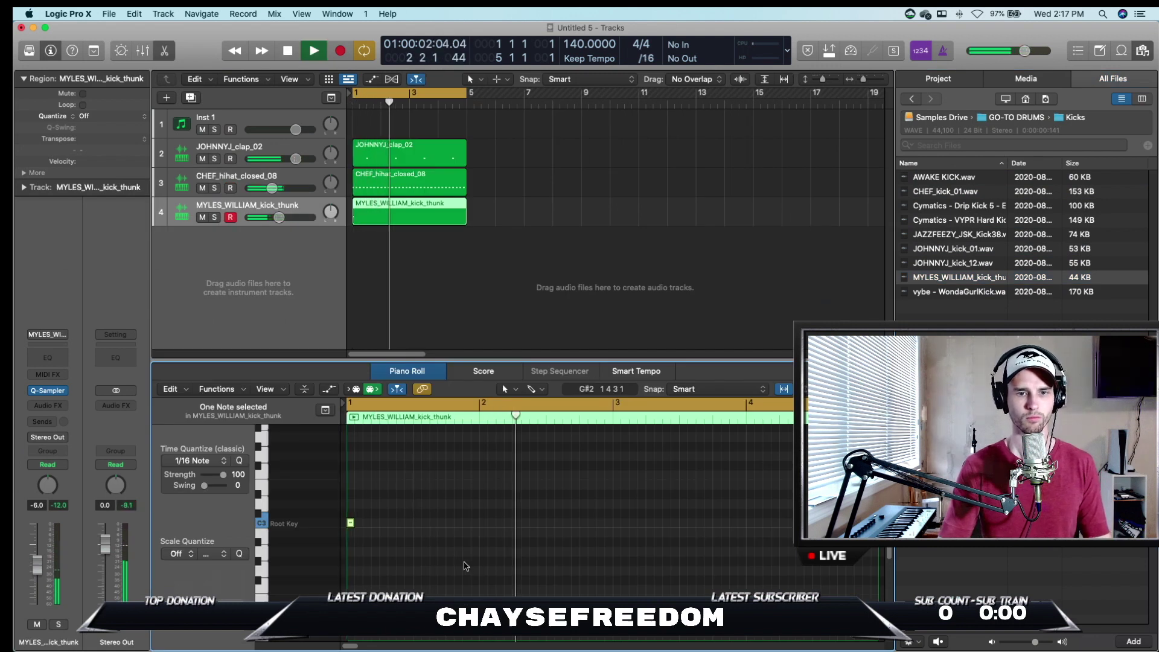
key(space)
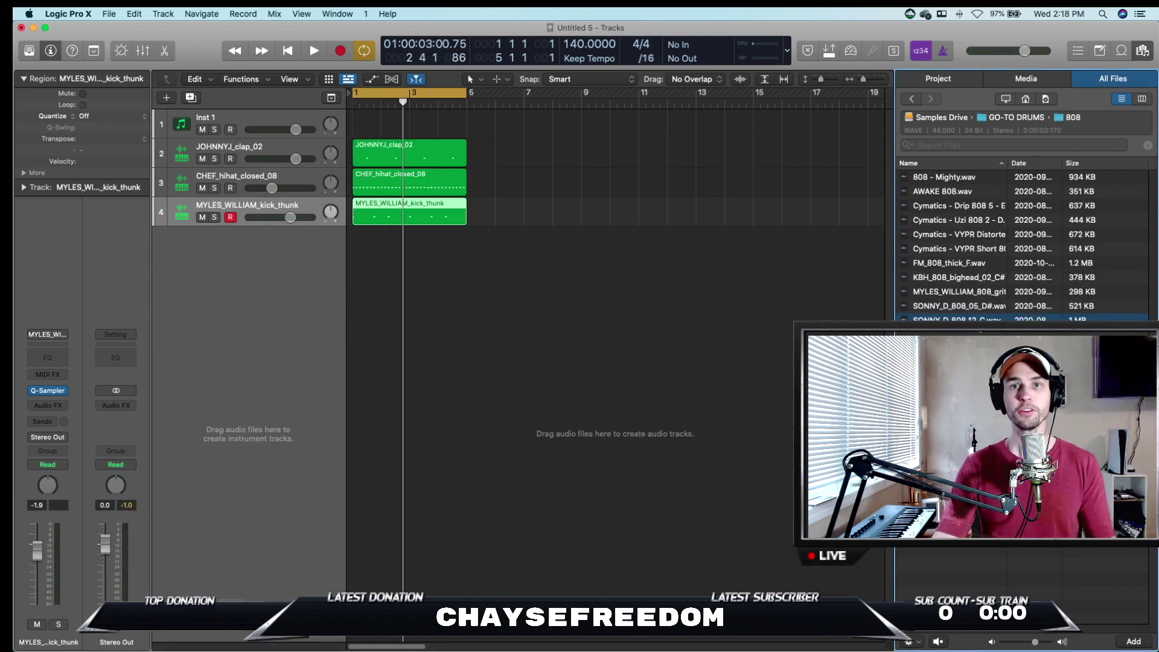
Load SONNY_D_808_12_C.wav onto a new sampler track below the kick, play the full beat, and hide the piano roll.
drag(985, 331, 233, 254)
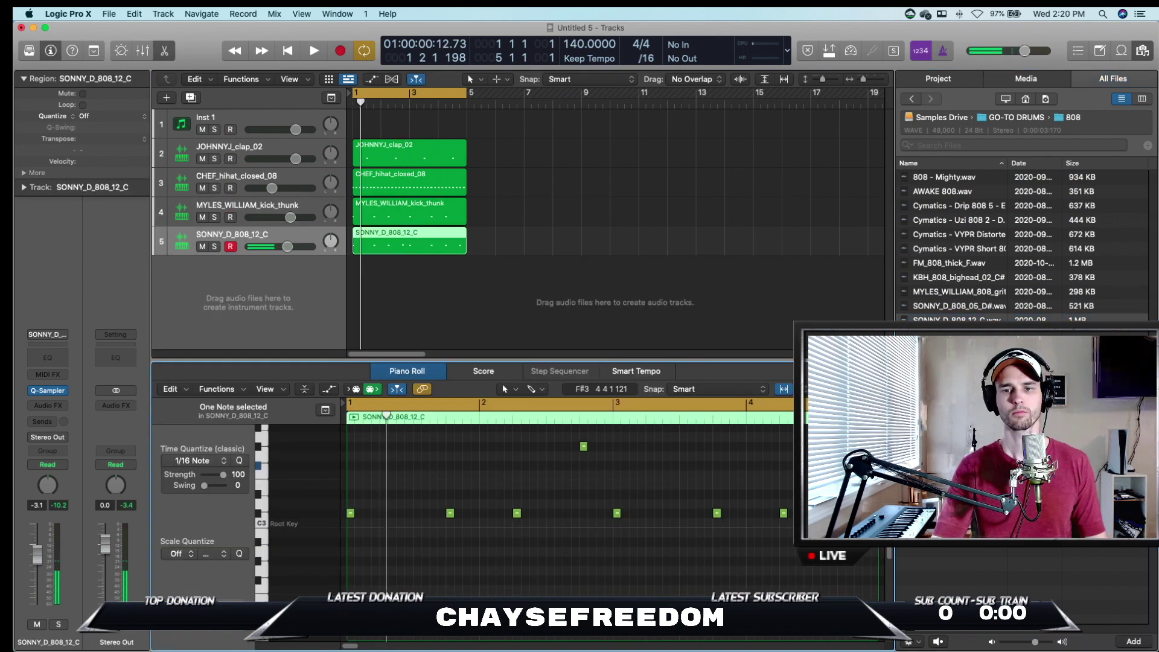
key(space)
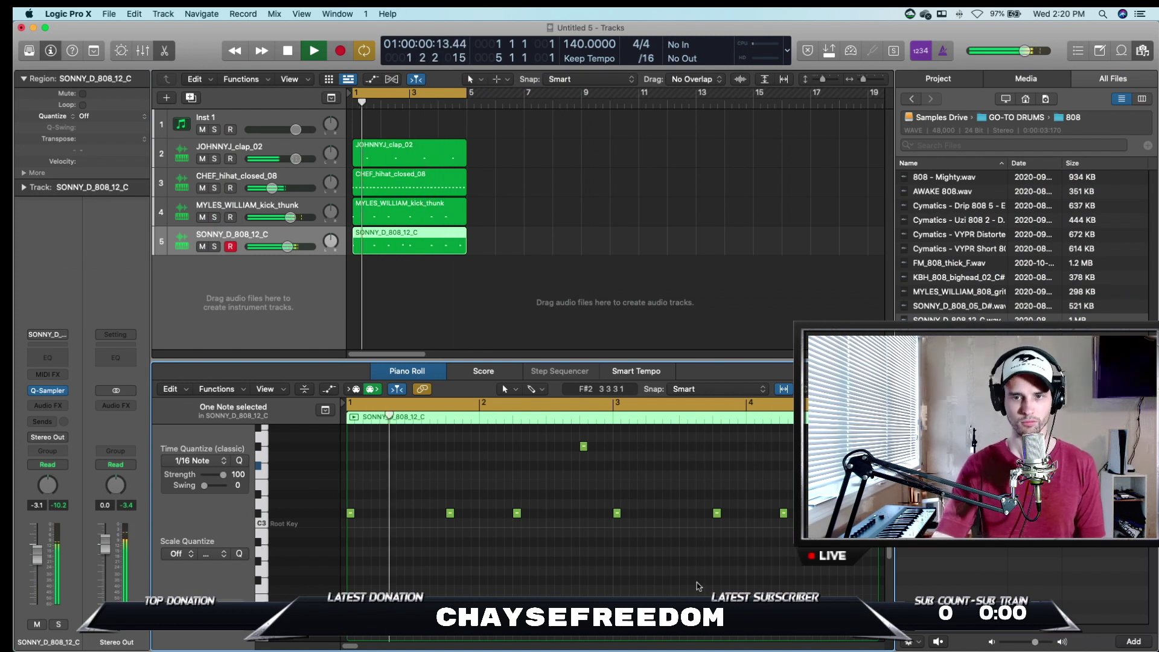
key(p)
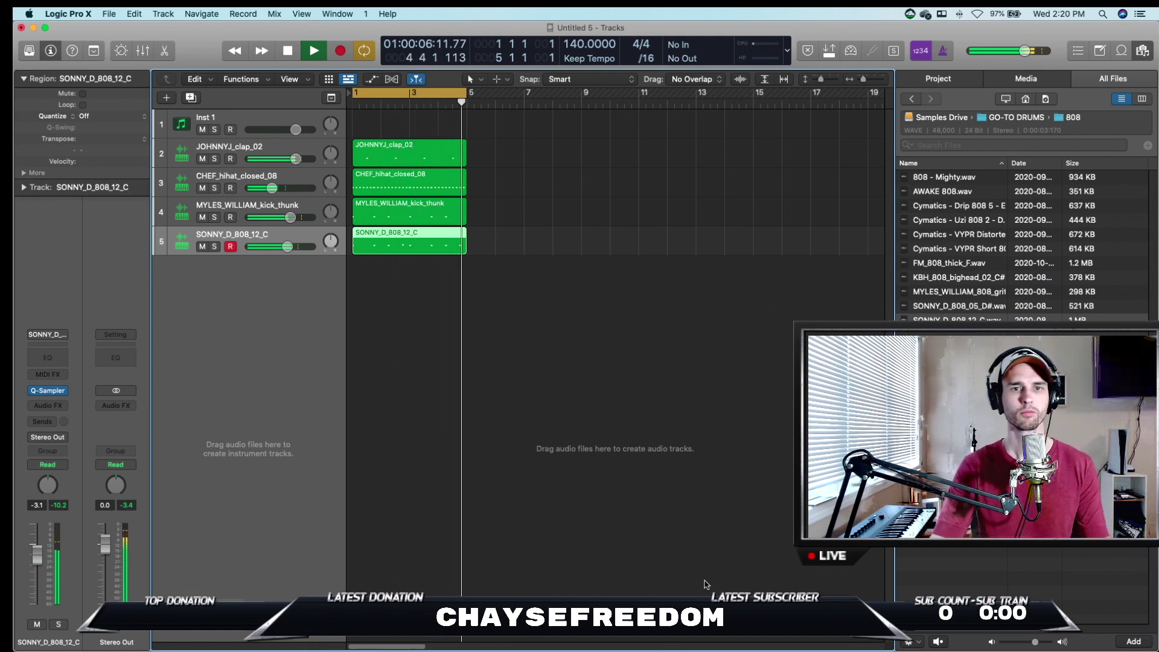
key(space)
key(p)
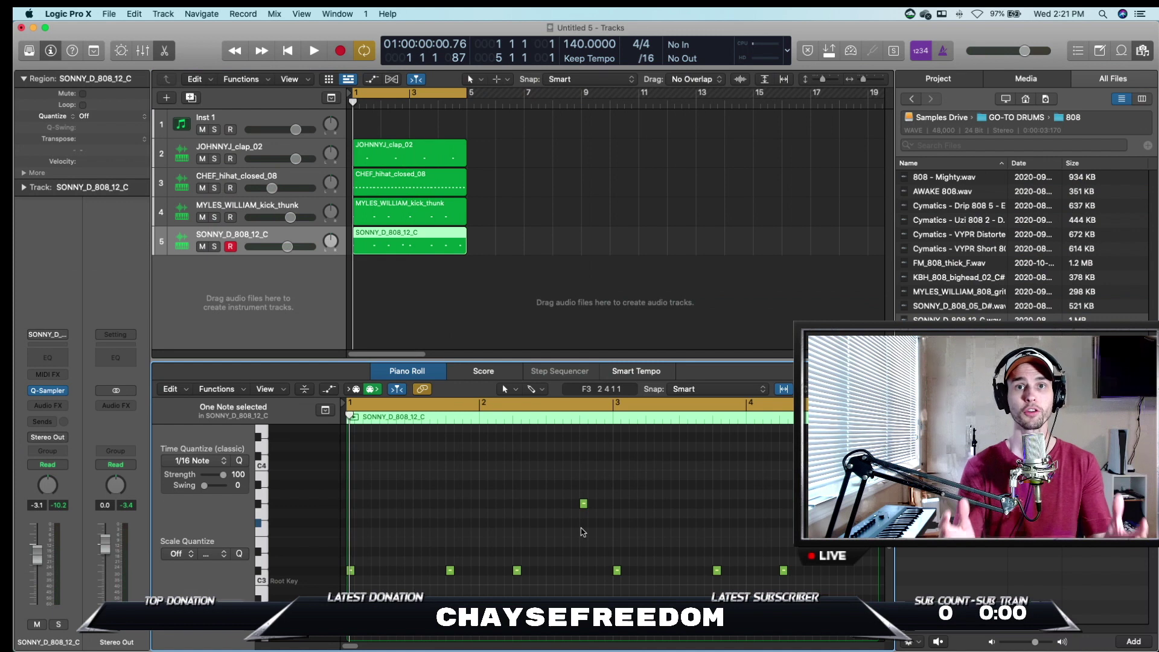
key(e)
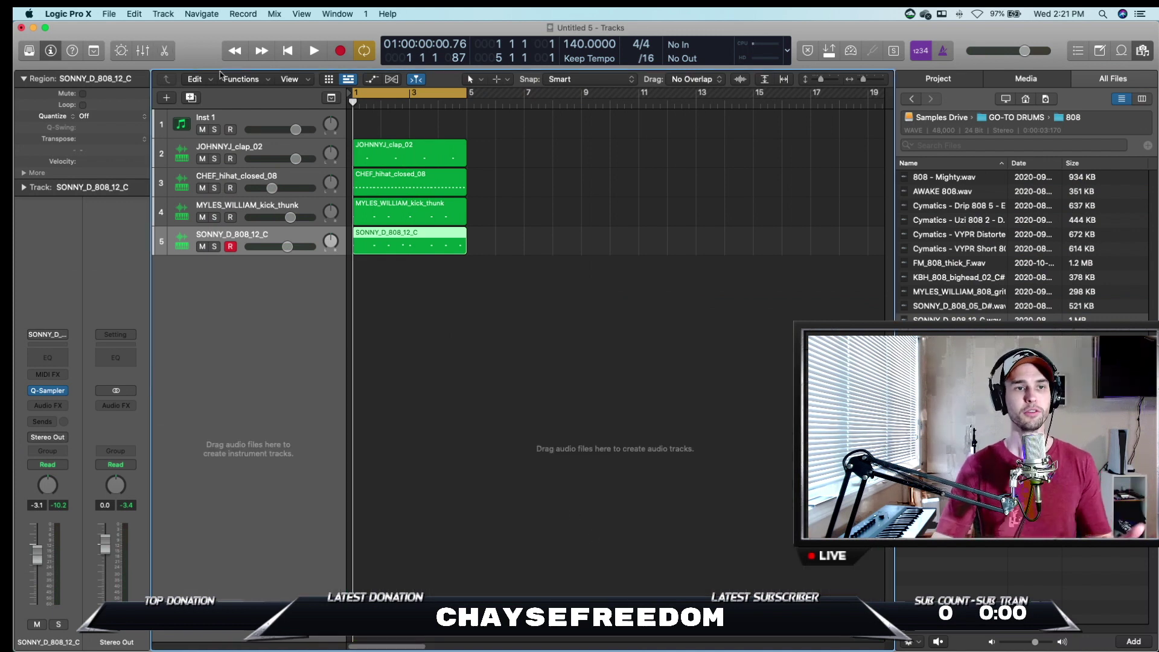
Create a new project from the drum template and look at the 808 track's Quick Sampler.
click(108, 13)
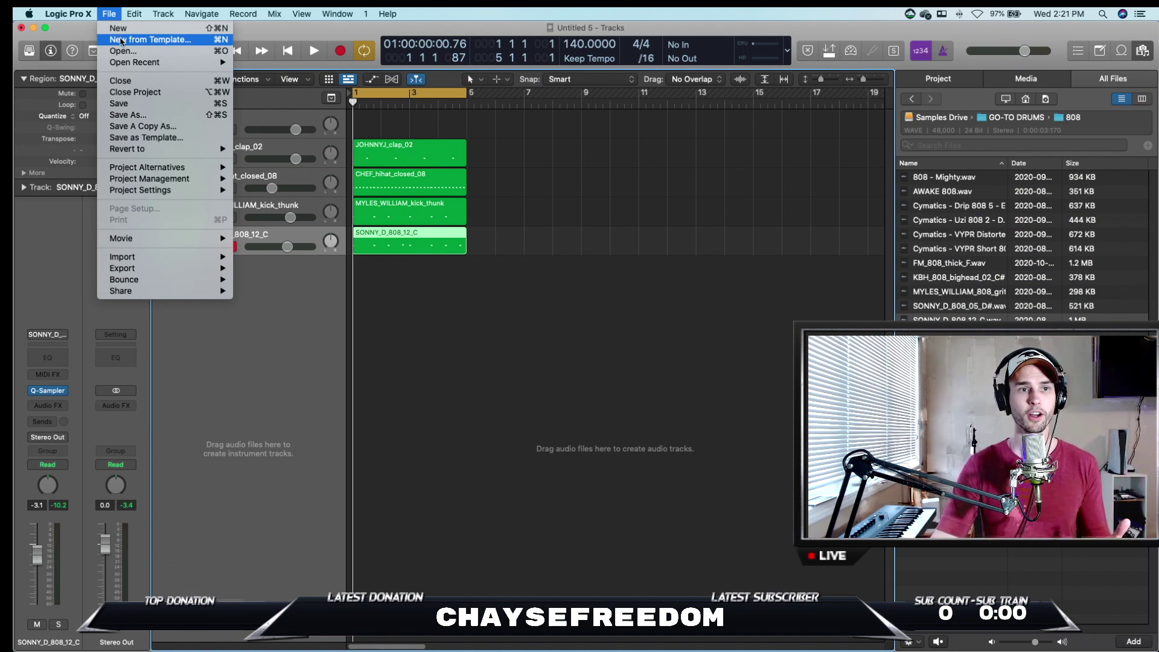
click(121, 40)
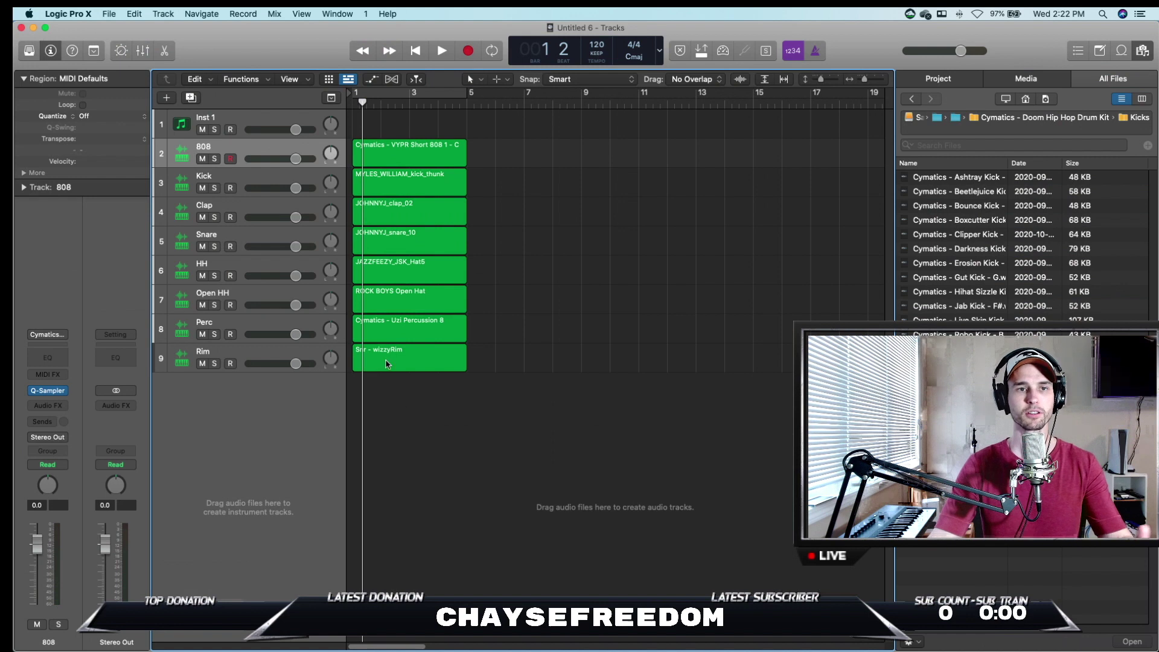
mouse_move(49, 396)
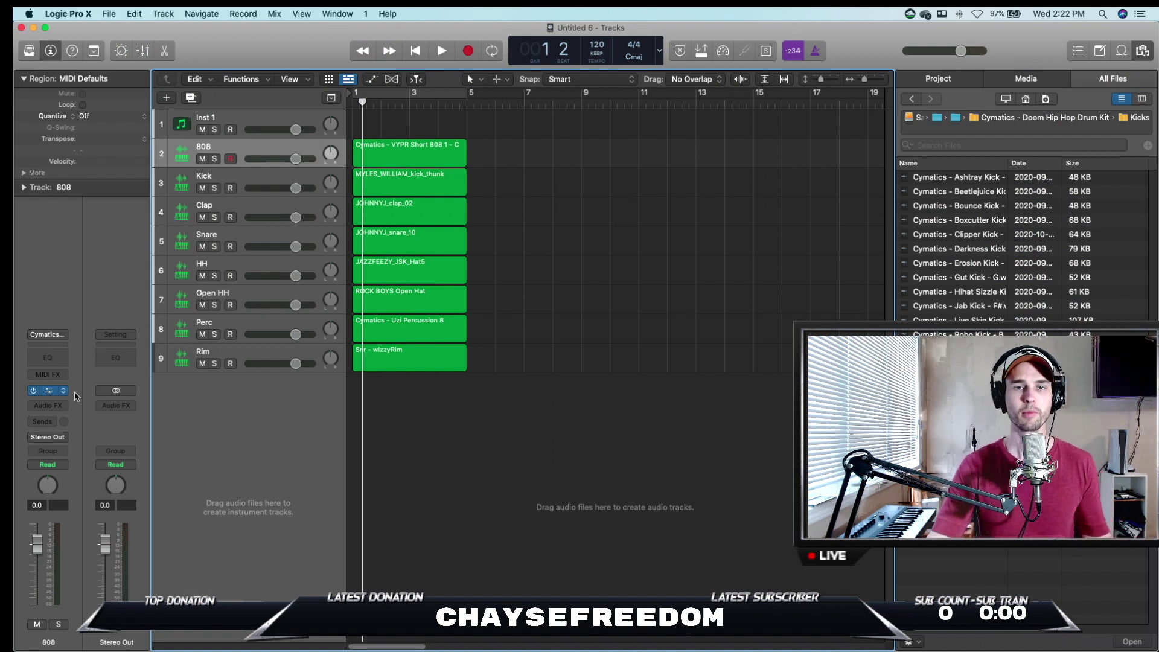
click(48, 391)
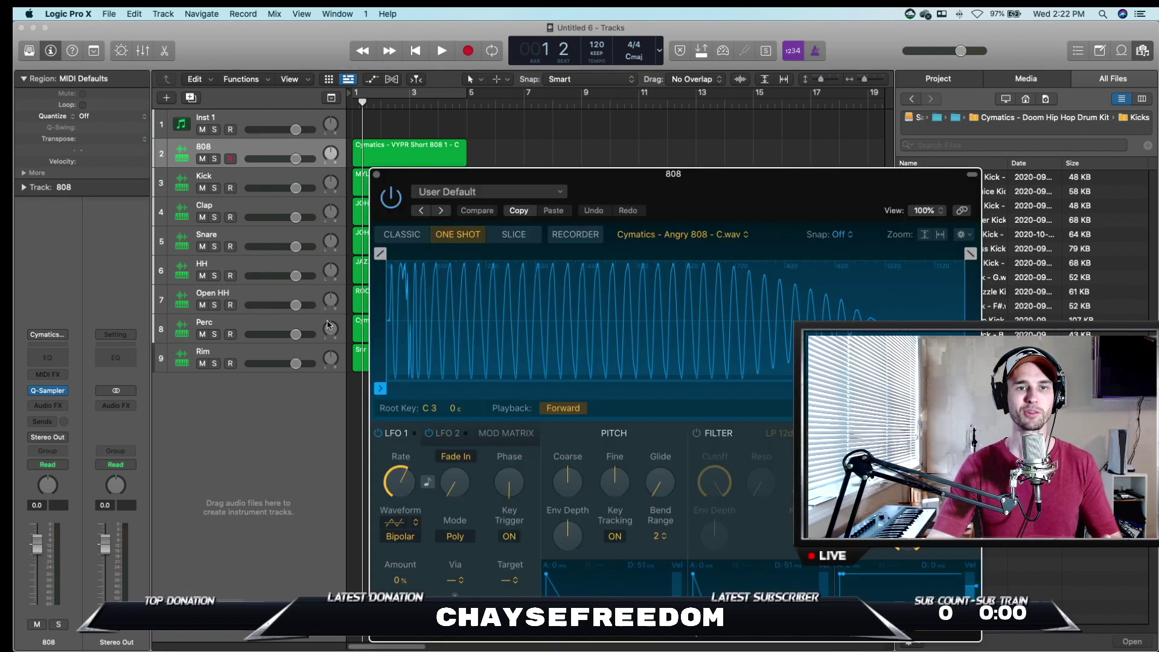
click(377, 175)
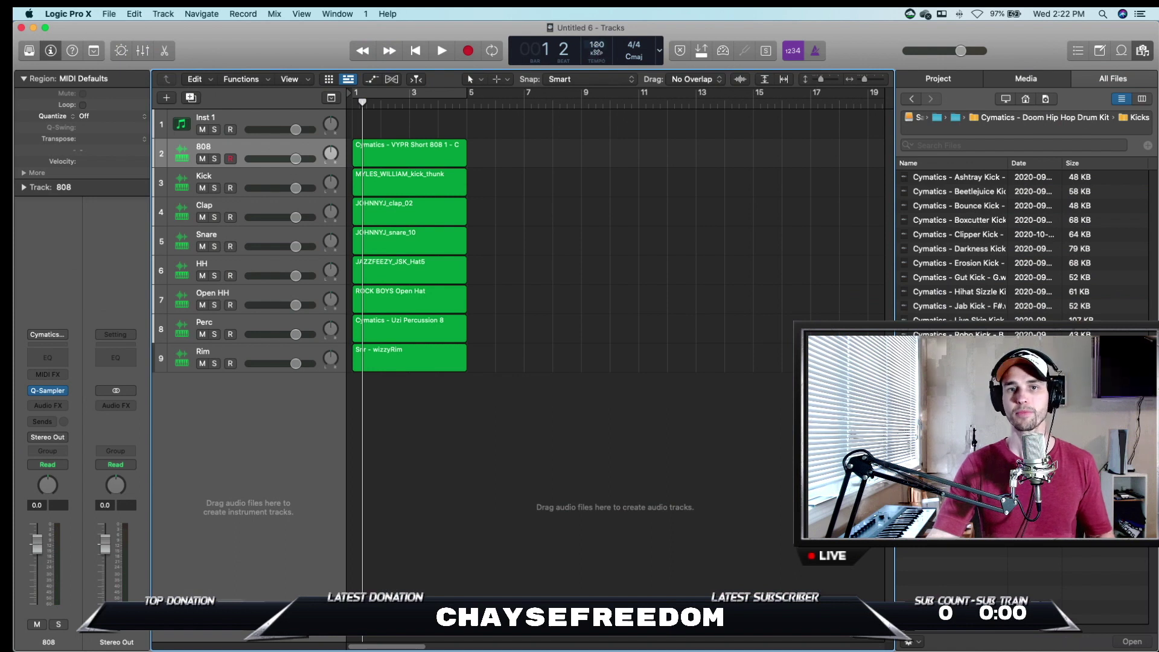
Look through the instrument plug-ins available for the Inst 1 track without choosing one.
click(233, 121)
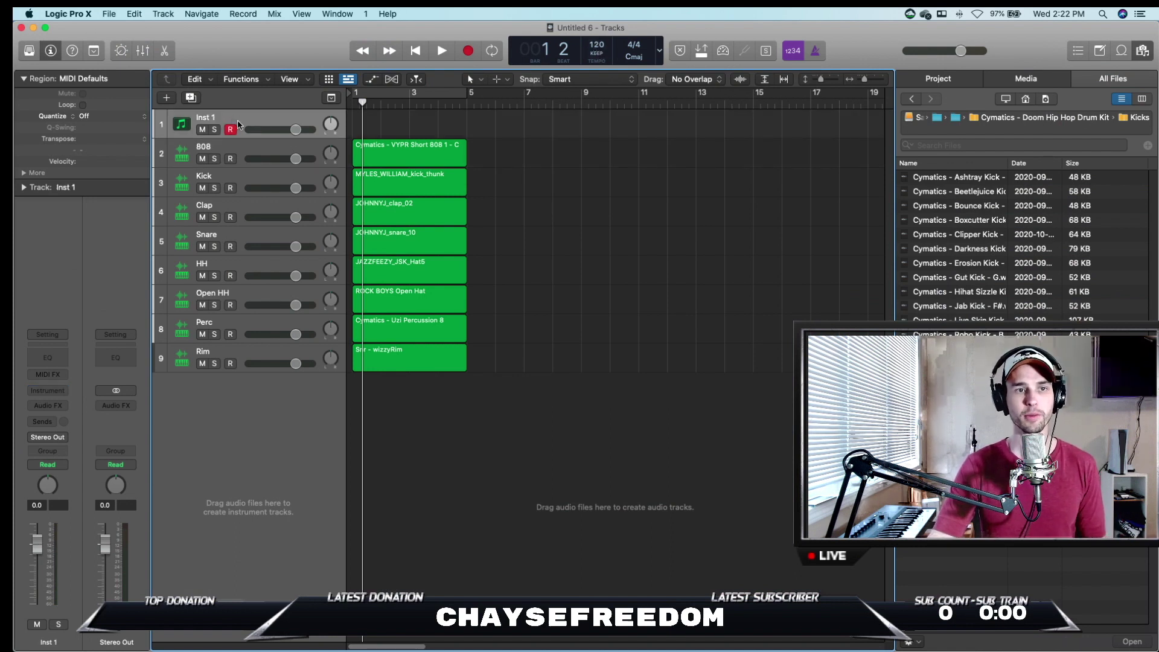
click(59, 390)
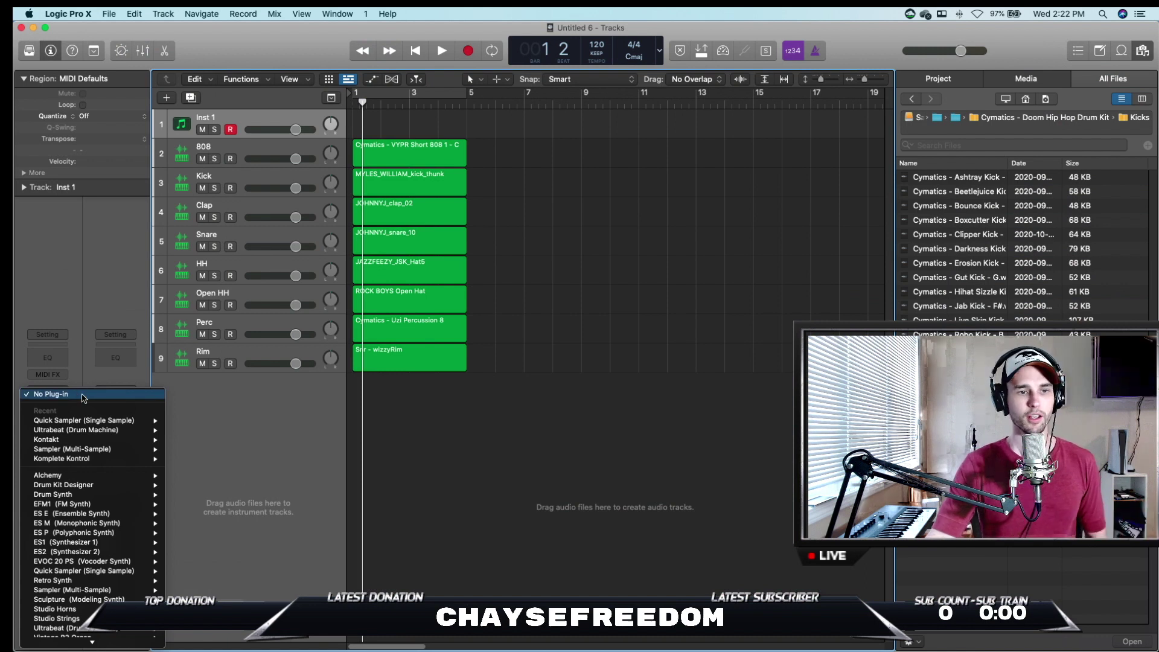
click(588, 362)
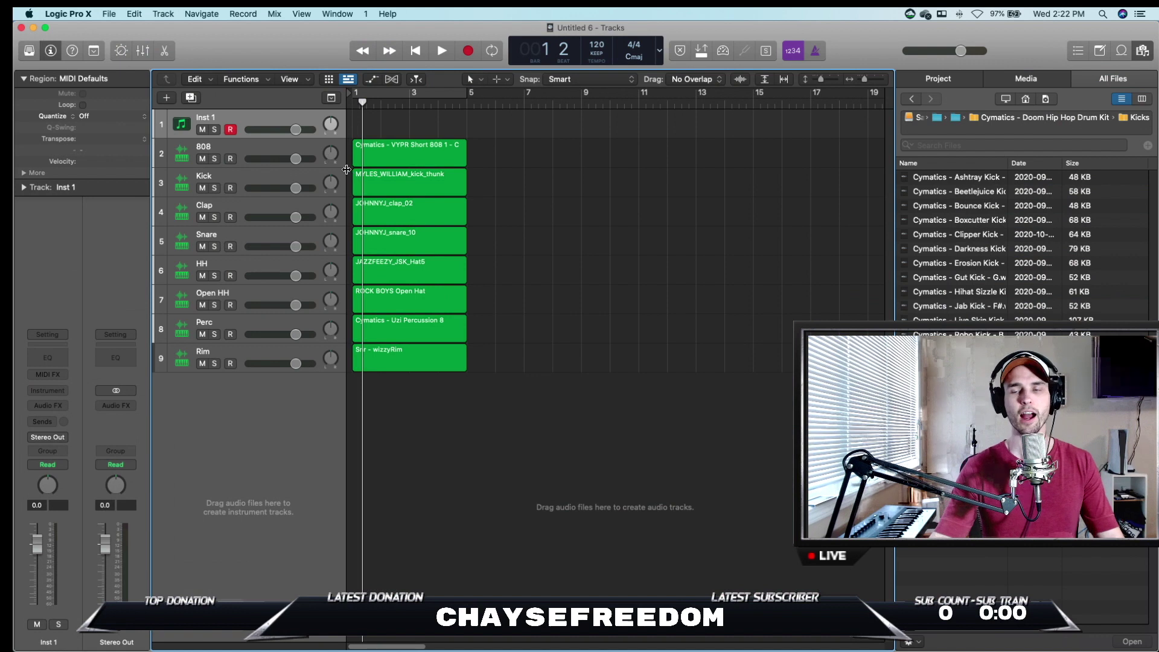
Go through the template's drum tracks one by one from 808 down to Rim.
click(272, 159)
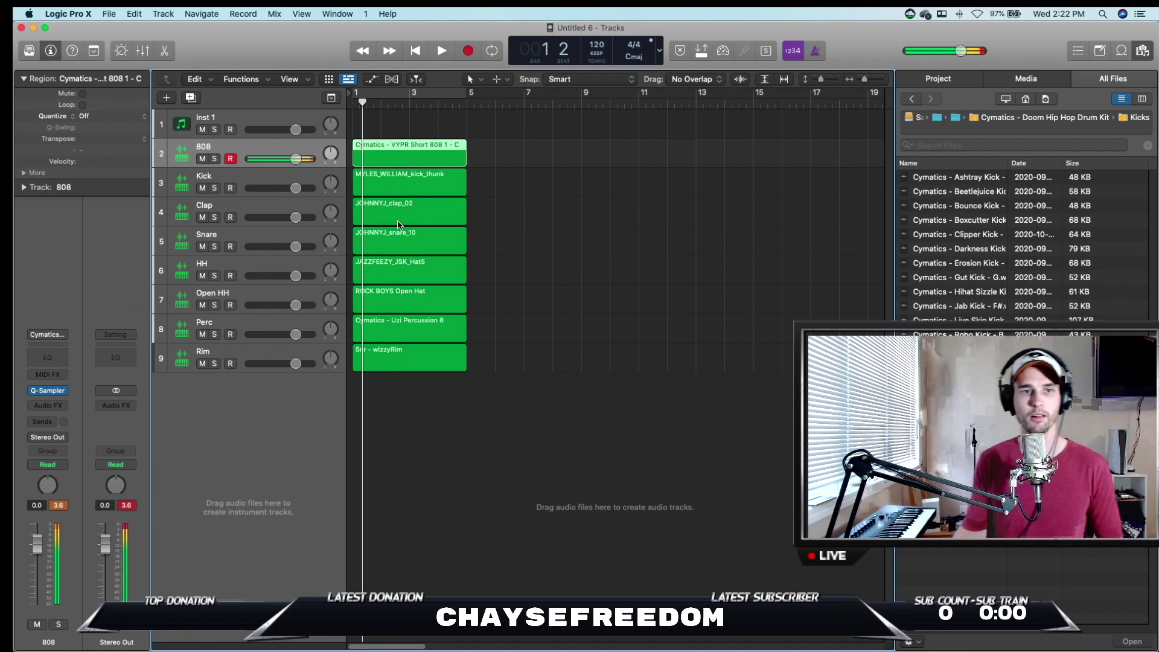
key(Down)
key(Down)
key(Down)
key(Down)
key(Down)
key(Down)
key(Down)
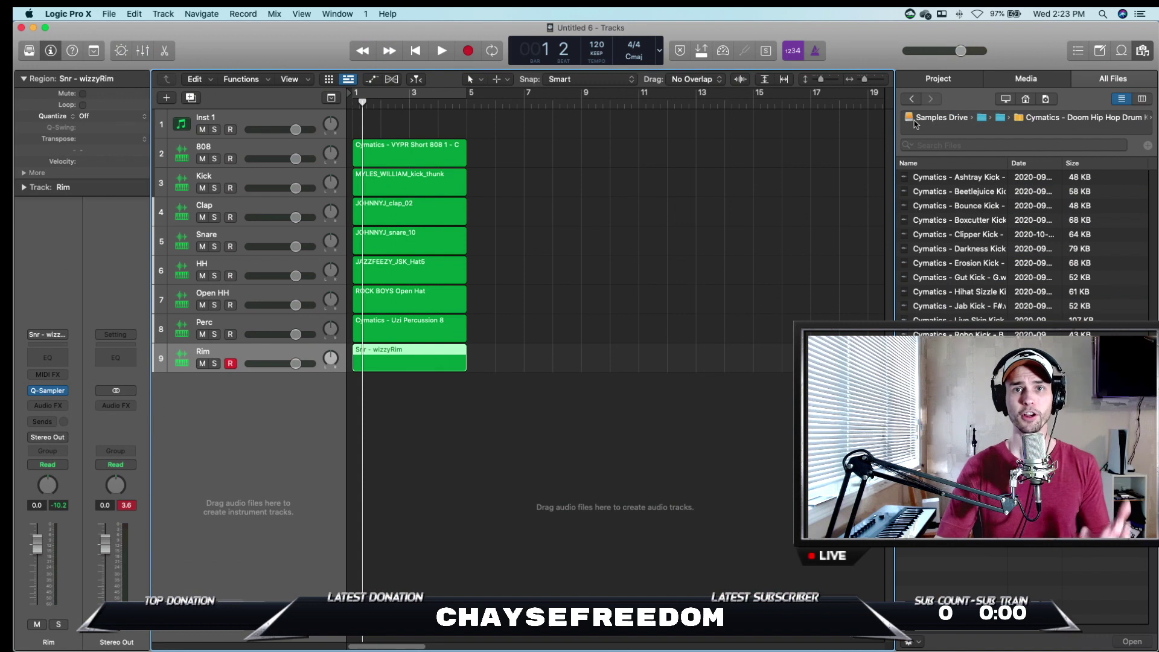
Browse the GO-TO DRUMS folder on Samples Drive, look into COMPLETE KITS, and return to GO-TO DRUMS.
click(918, 119)
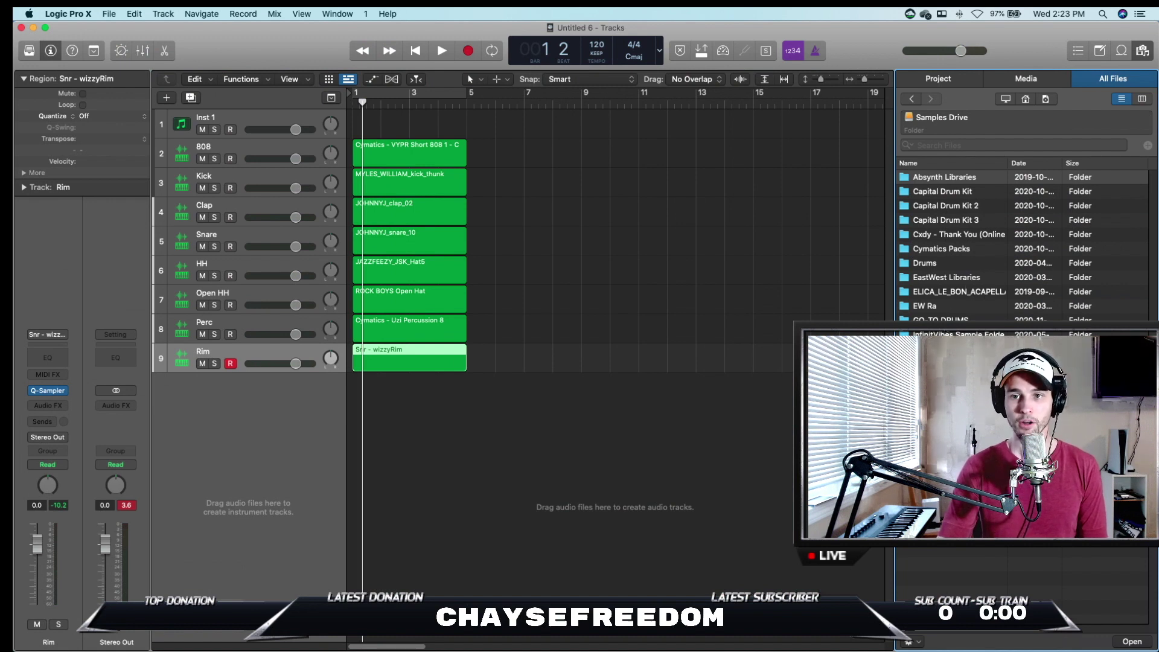
double_click(942, 319)
double_click(949, 208)
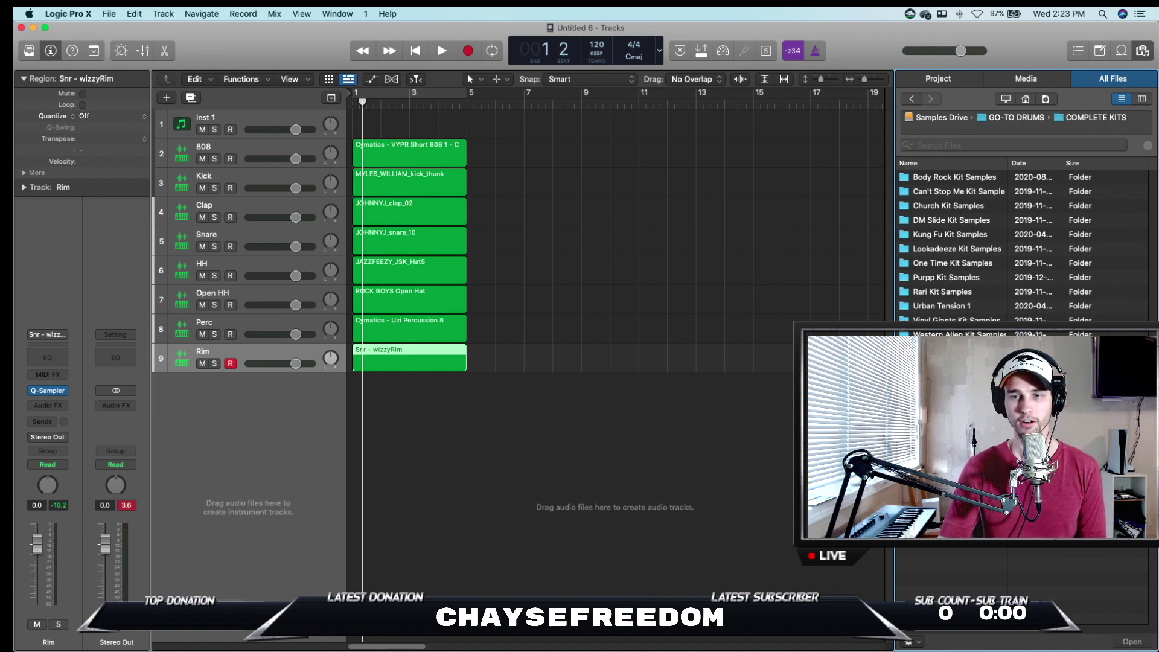
click(912, 100)
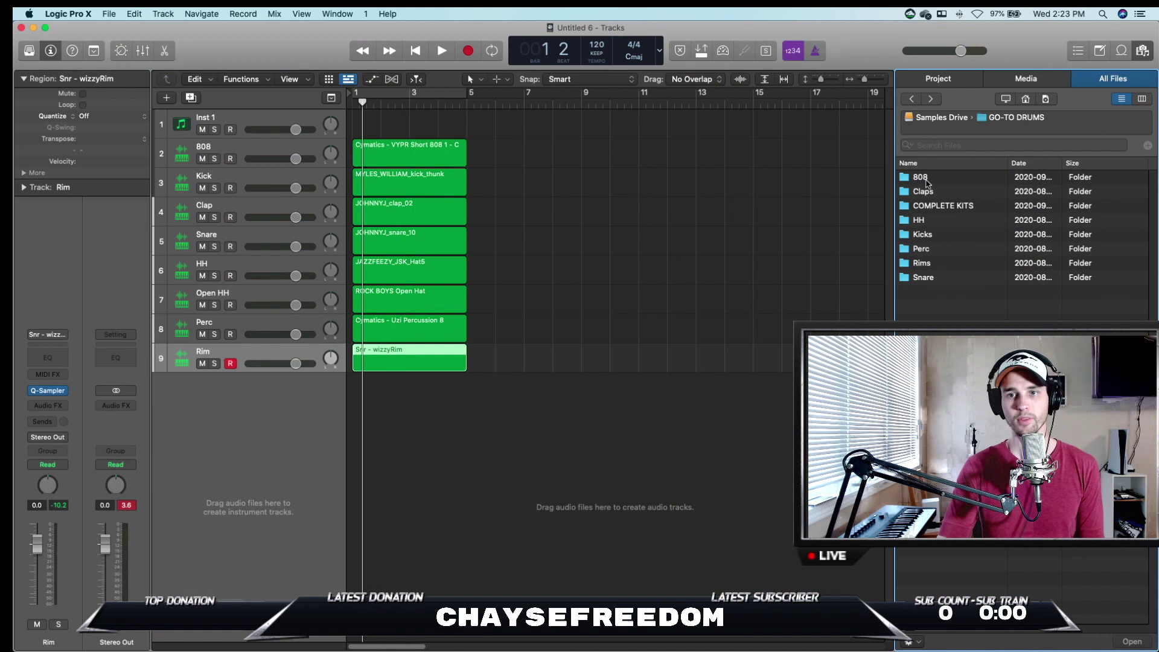
Look through the samples in the 808 and Claps folders and return to GO-TO DRUMS.
click(927, 179)
double_click(927, 182)
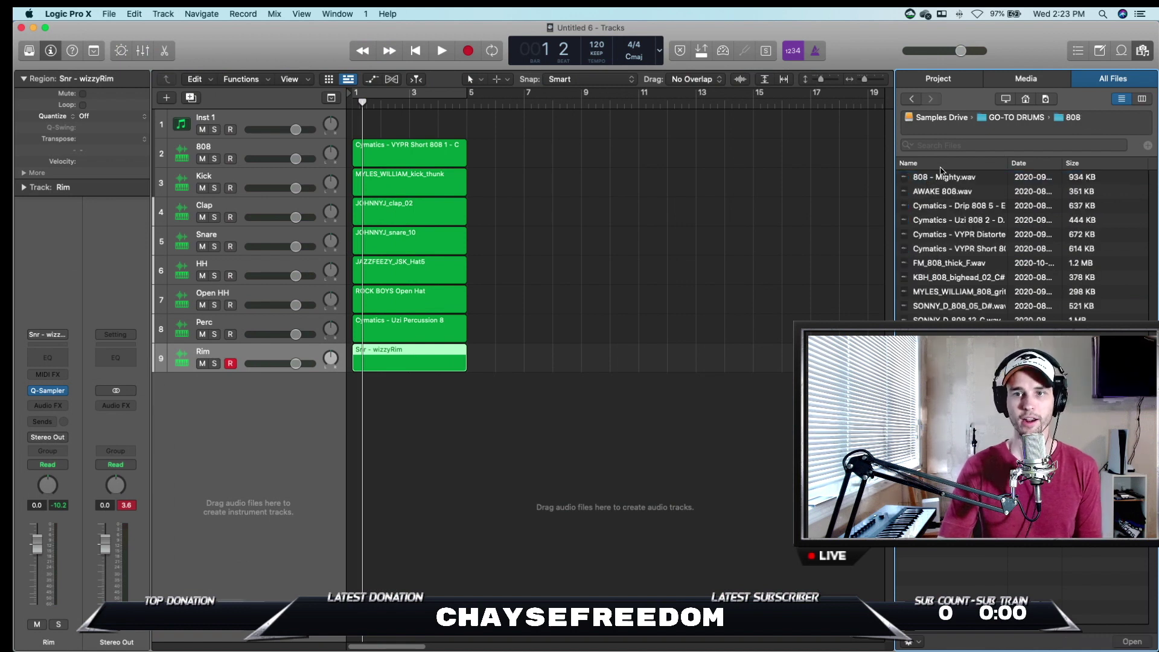
click(912, 100)
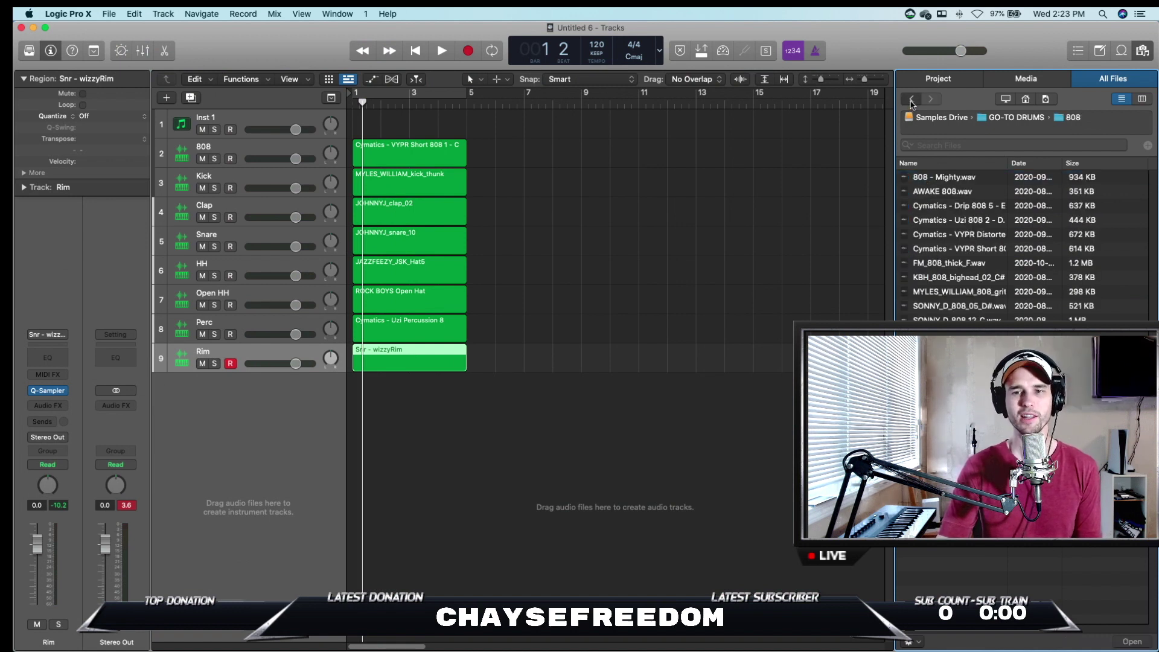
double_click(951, 191)
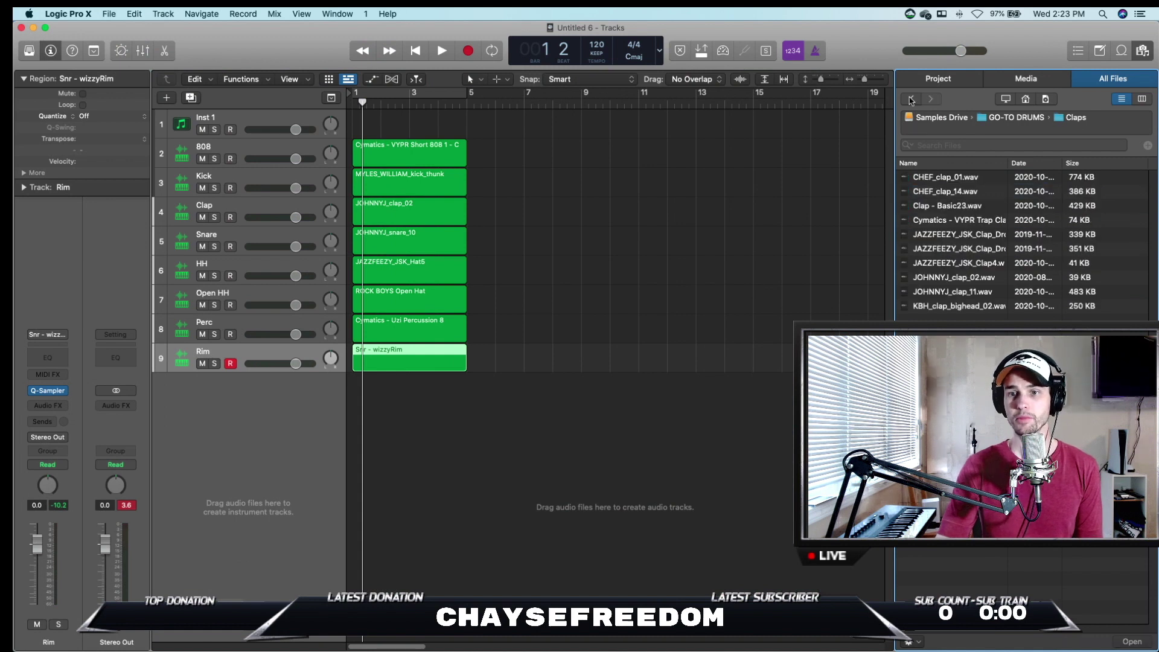
click(912, 100)
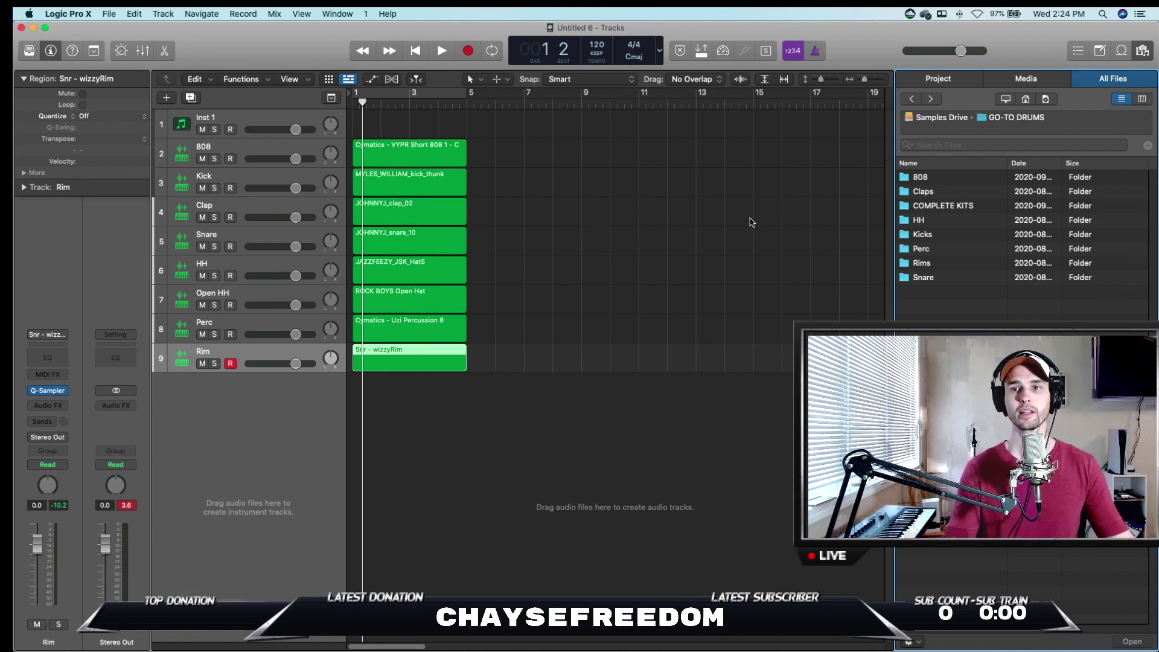
Place 808 - Mighty.wav from the 808 folder at bars 5 and 9 on a new audio track, and delete both regions.
double_click(962, 180)
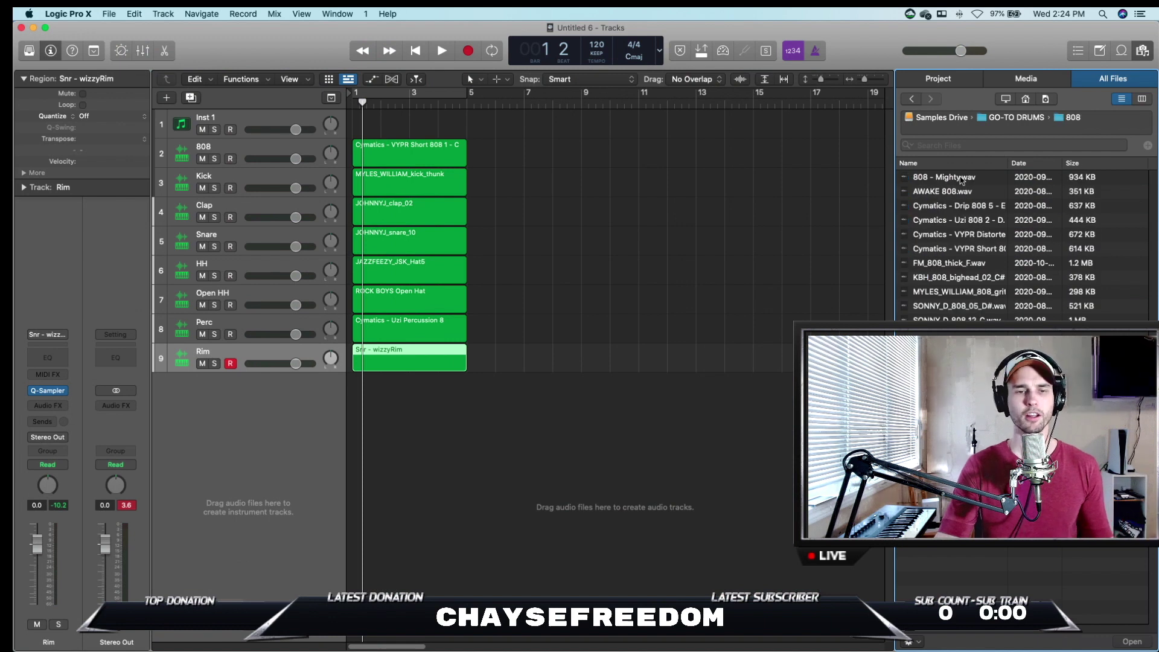
drag(961, 179, 481, 392)
click(618, 394)
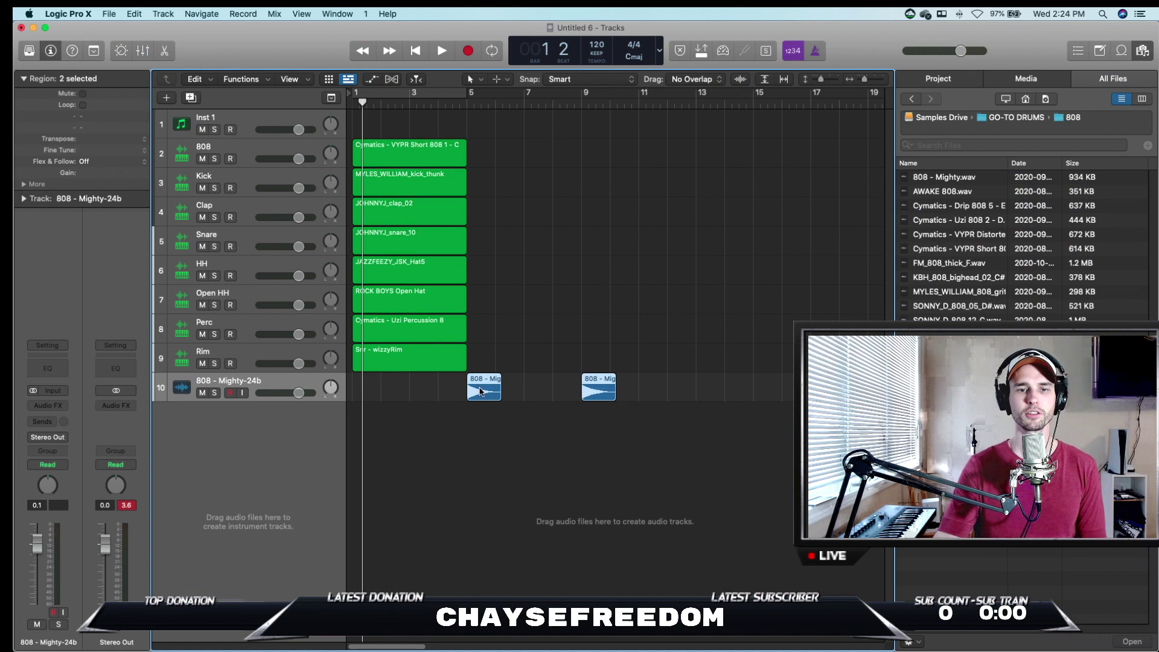
key(Delete)
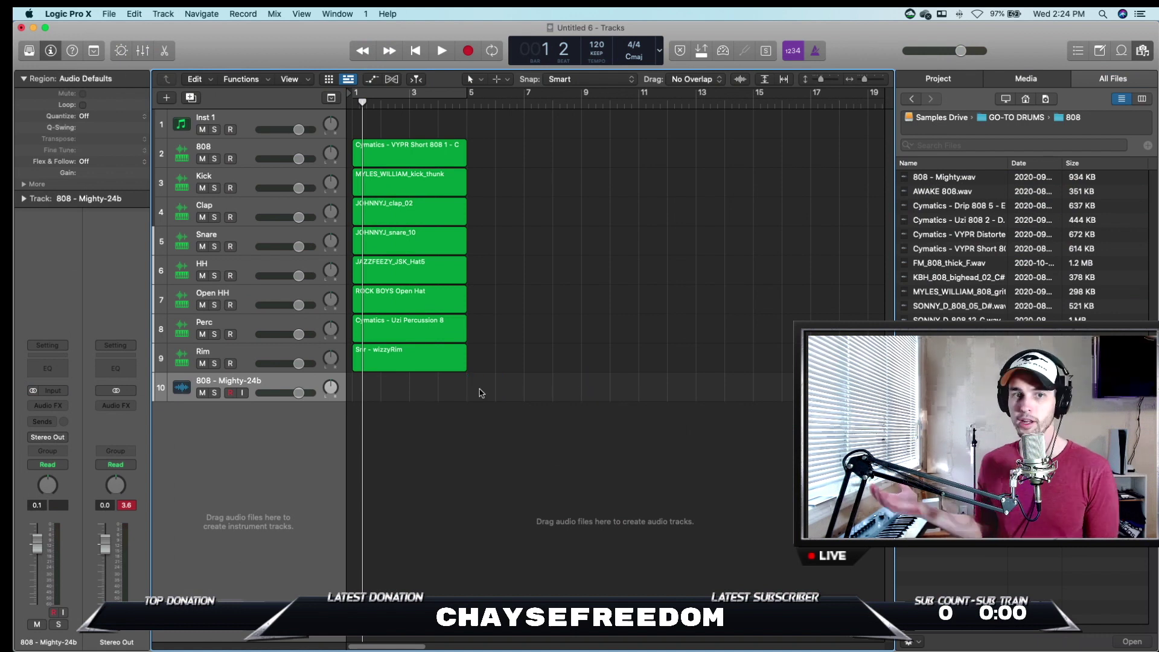